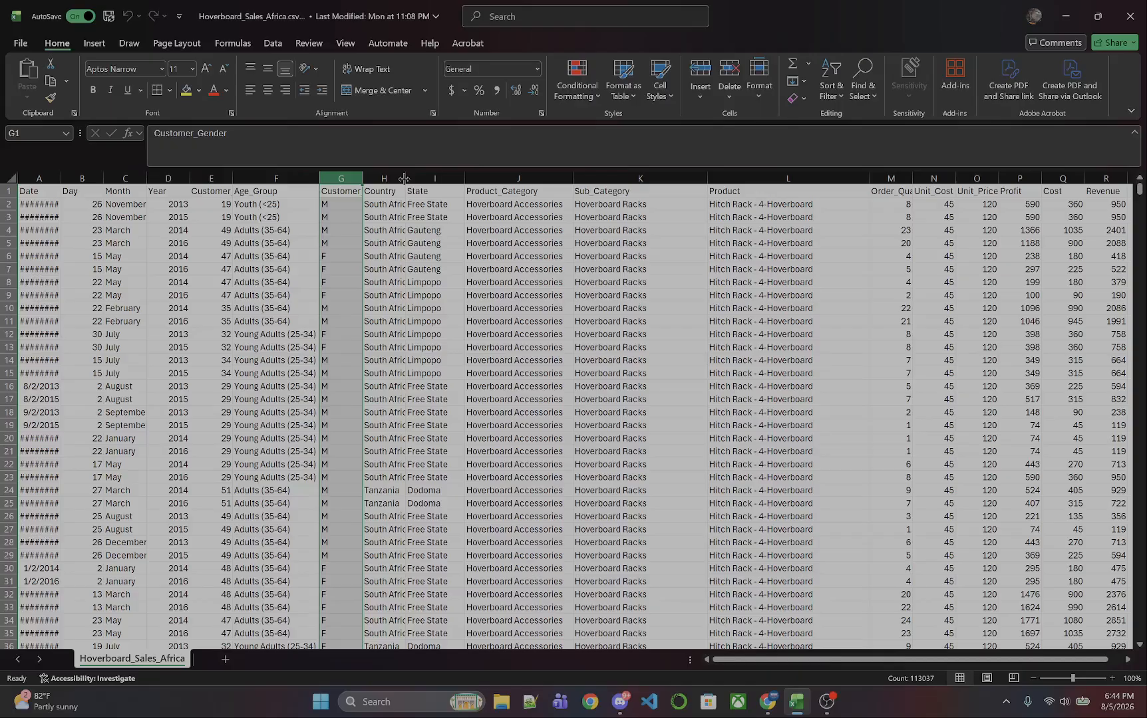
# Autofit the Country column's width and select the whole data range starting from cell A1.
pyautogui.doubleClick(405, 178)
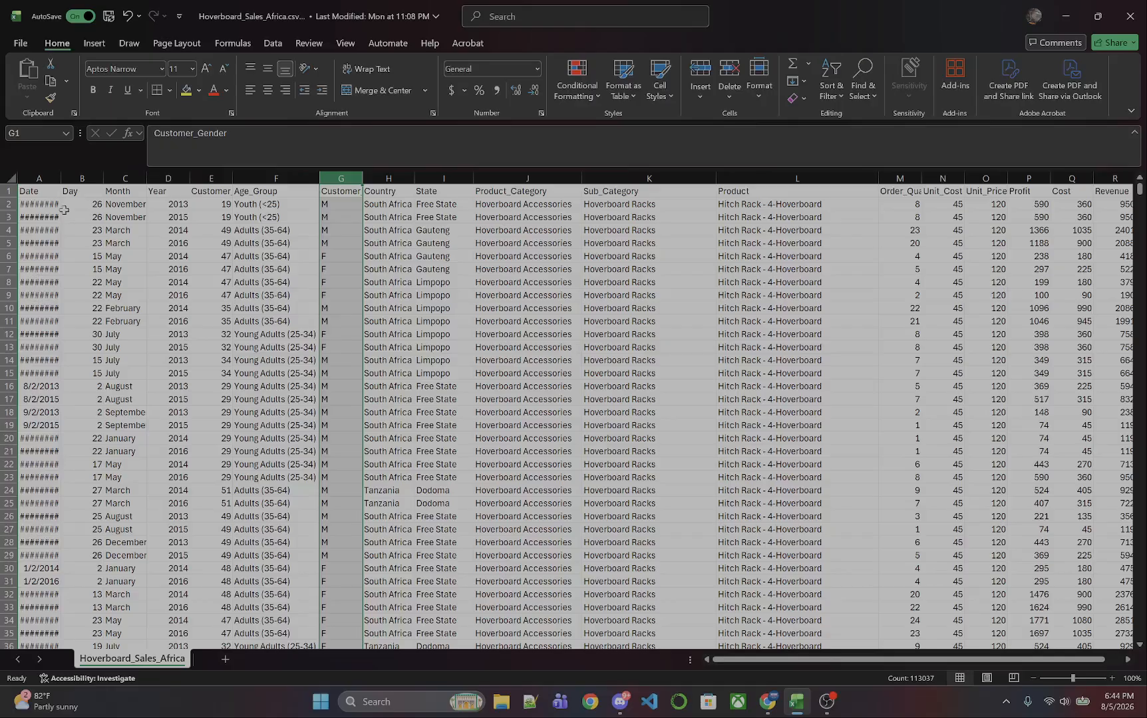
pyautogui.click(35, 192)
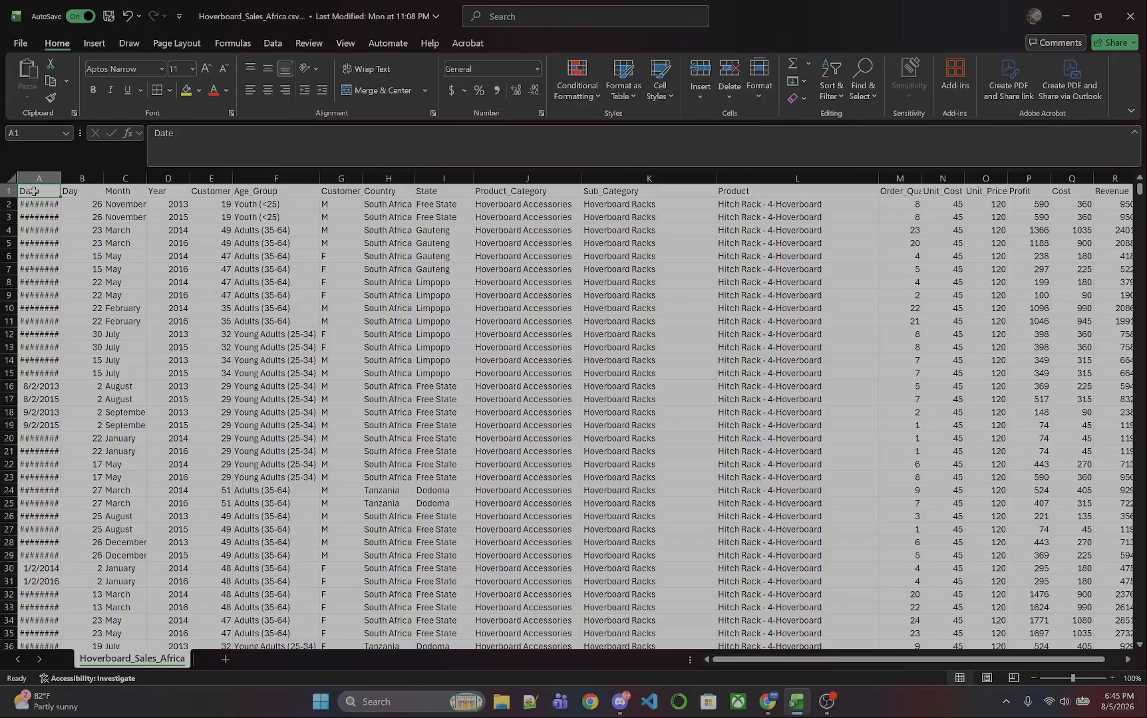
pyautogui.hotkey('ctrl', 'shift', 'Right')
pyautogui.hotkey('ctrl', 'shift', 'Down')
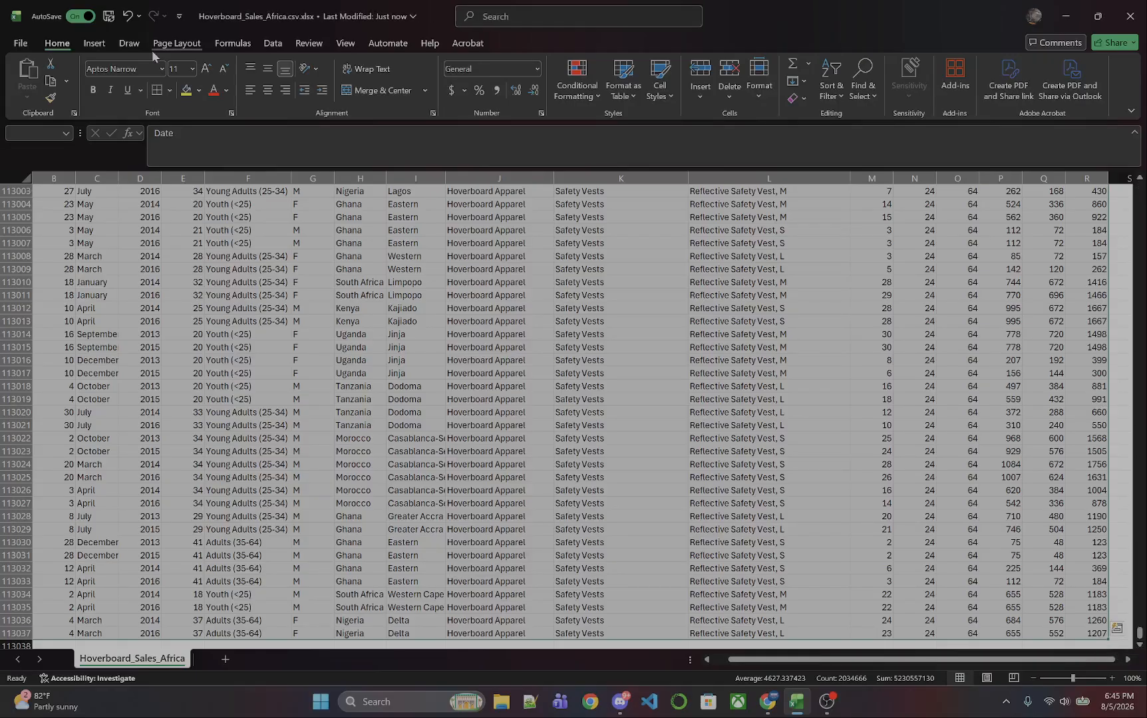
# Browse the Recommended PivotTables previews for the data, then close the dialog without inserting one.
pyautogui.click(94, 44)
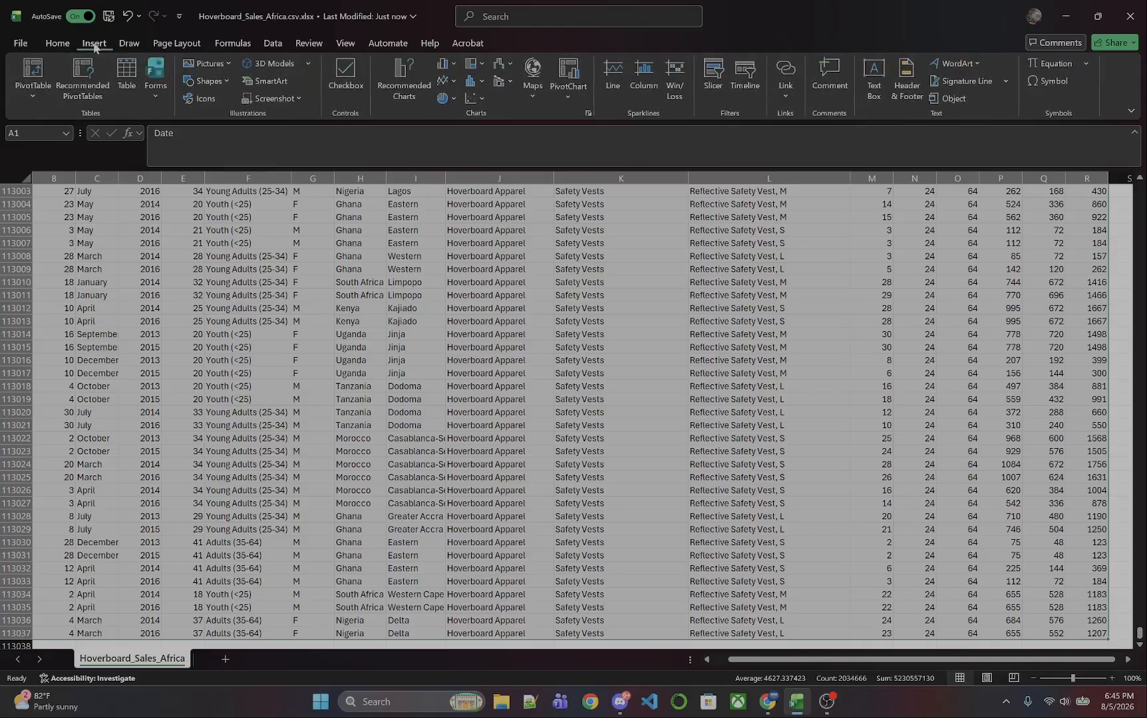
pyautogui.click(94, 97)
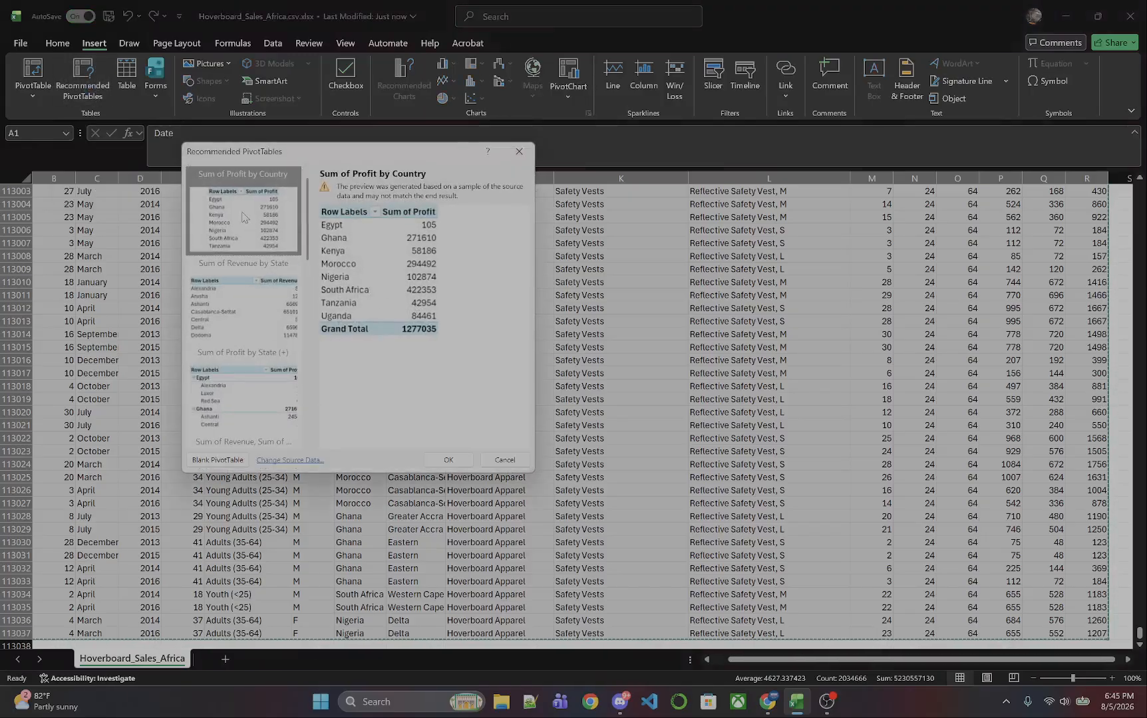
pyautogui.click(261, 326)
pyautogui.scroll(-3, 263, 333)
pyautogui.click(265, 336)
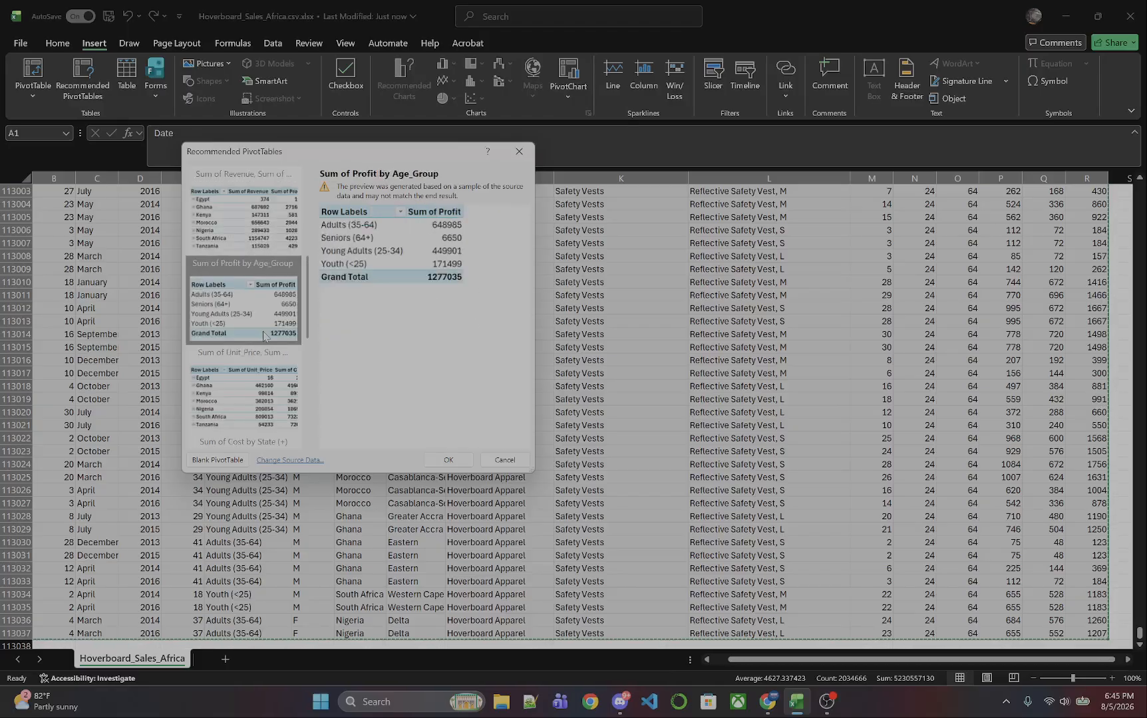
pyautogui.click(266, 427)
pyautogui.scroll(3, 265, 399)
pyautogui.click(258, 370)
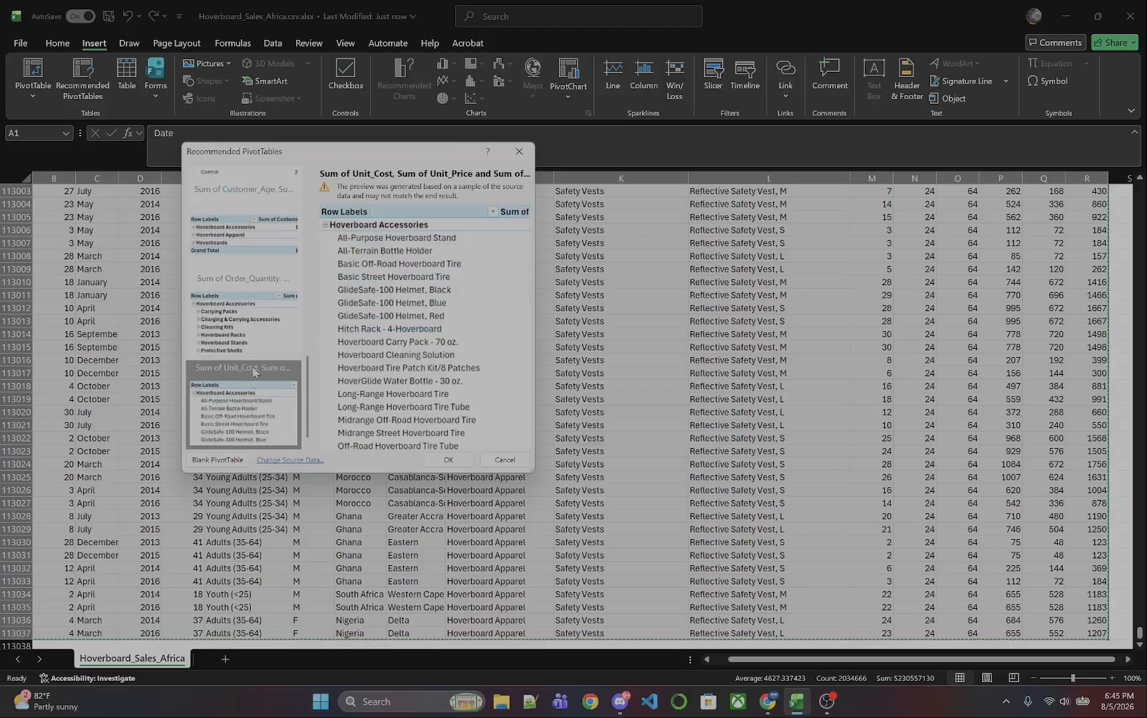
pyautogui.click(260, 309)
pyautogui.click(252, 256)
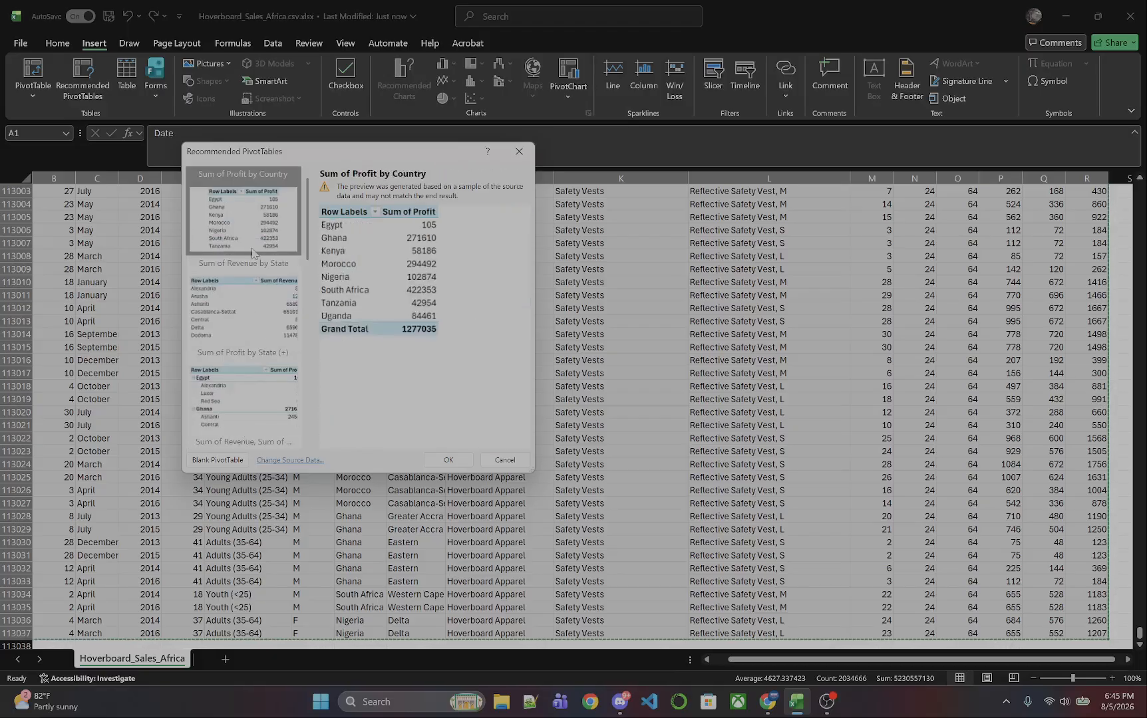
pyautogui.scroll(-3, 263, 304)
pyautogui.click(261, 409)
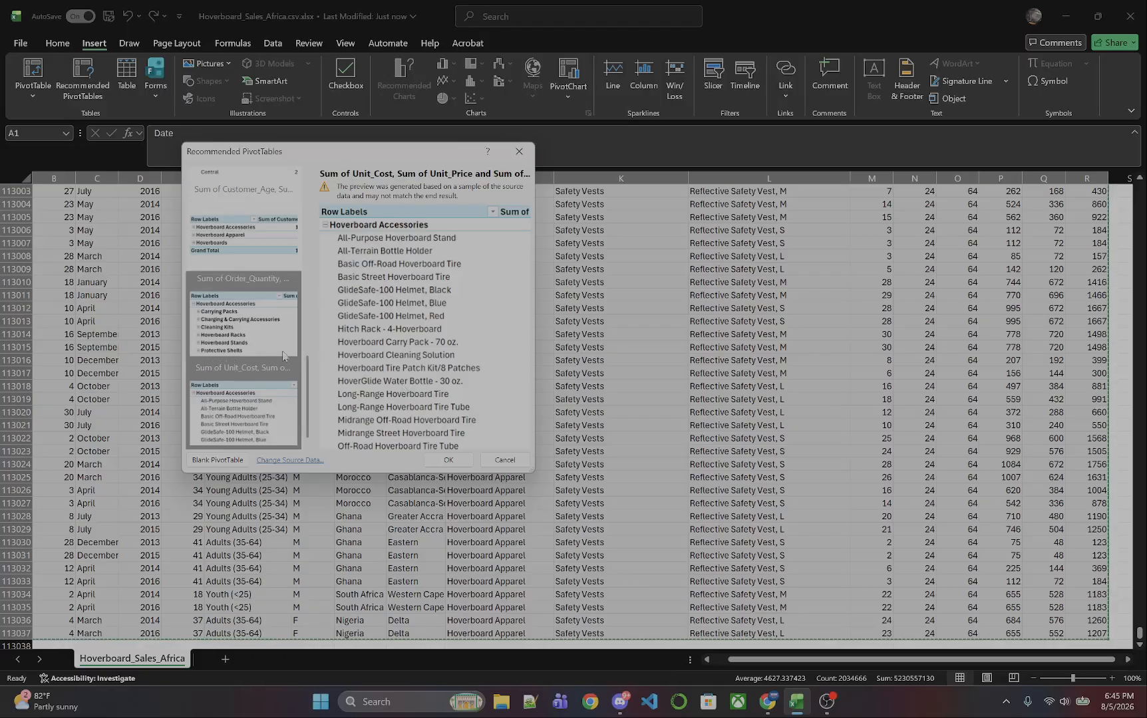
pyautogui.click(225, 354)
pyautogui.scroll(3, 273, 321)
pyautogui.click(260, 234)
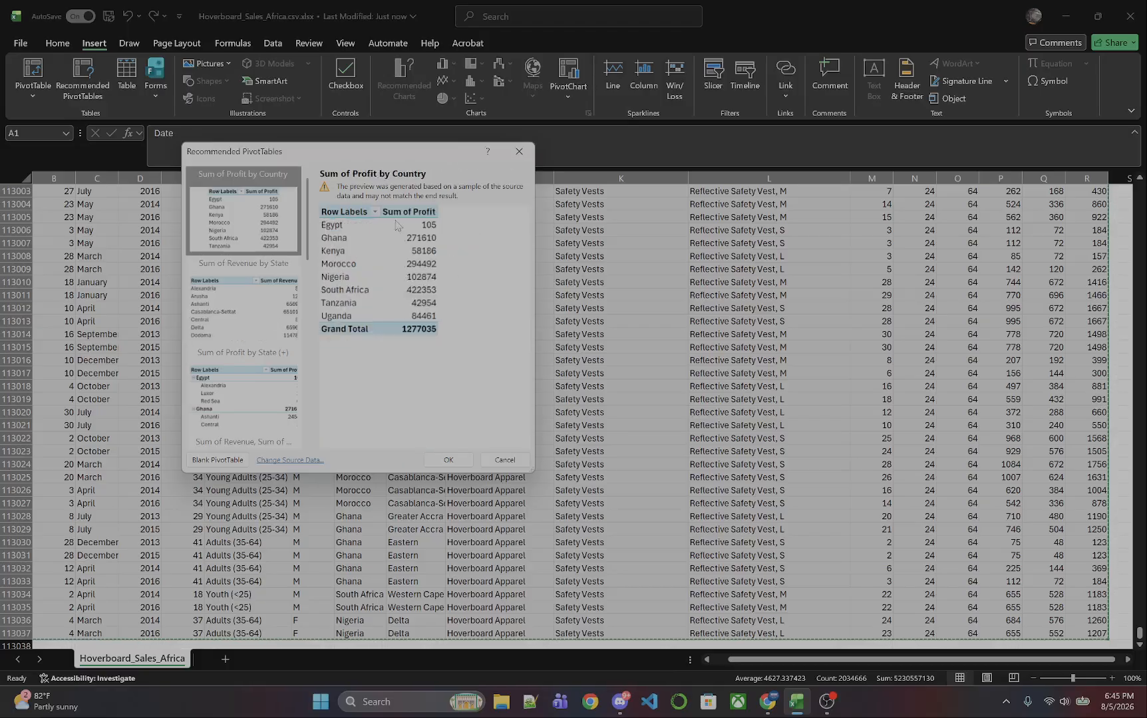
pyautogui.click(213, 338)
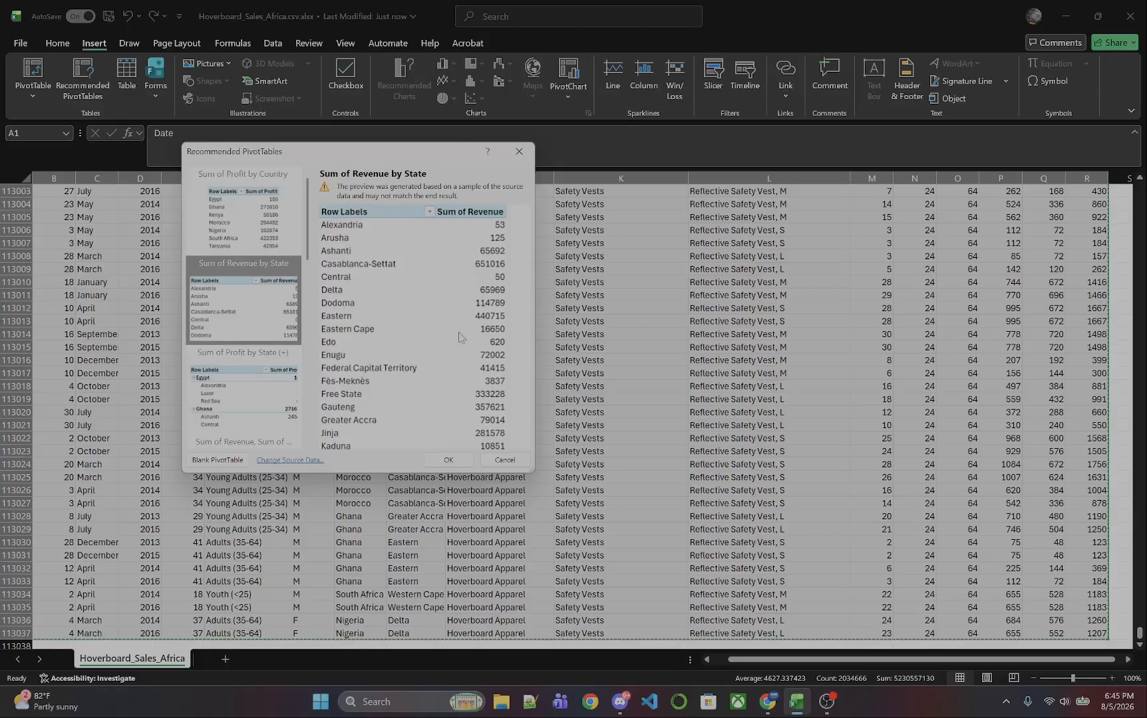
pyautogui.click(499, 459)
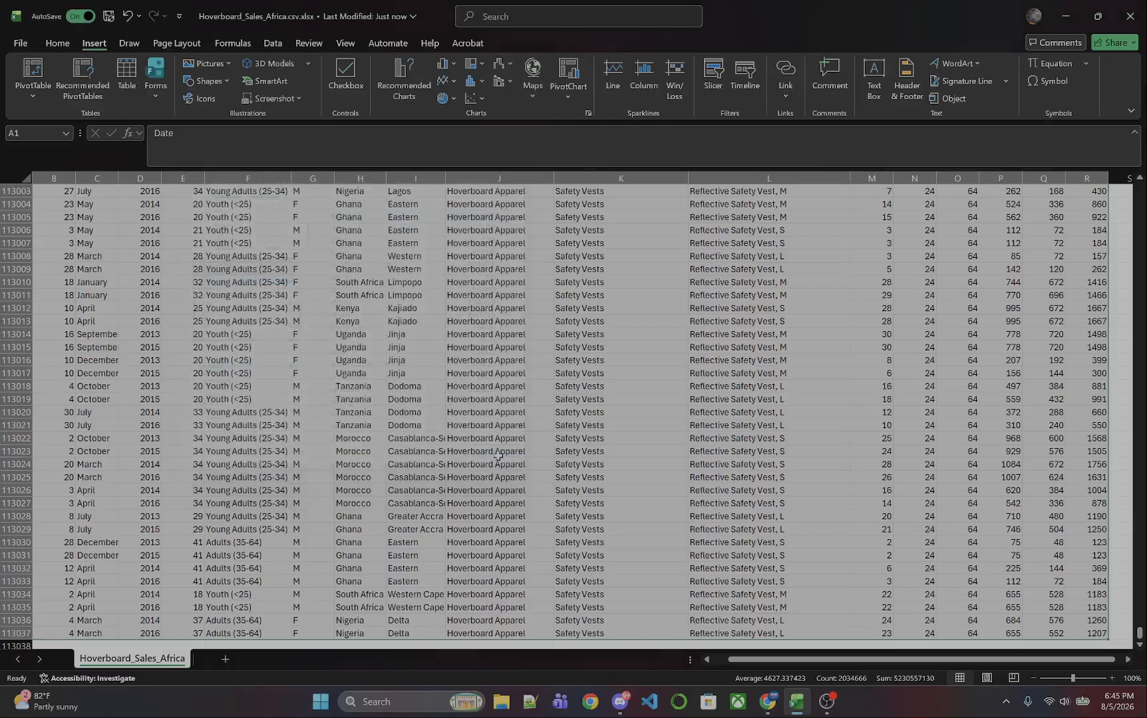
# Insert a PivotTable from the selected data range on a new worksheet.
pyautogui.click(27, 70)
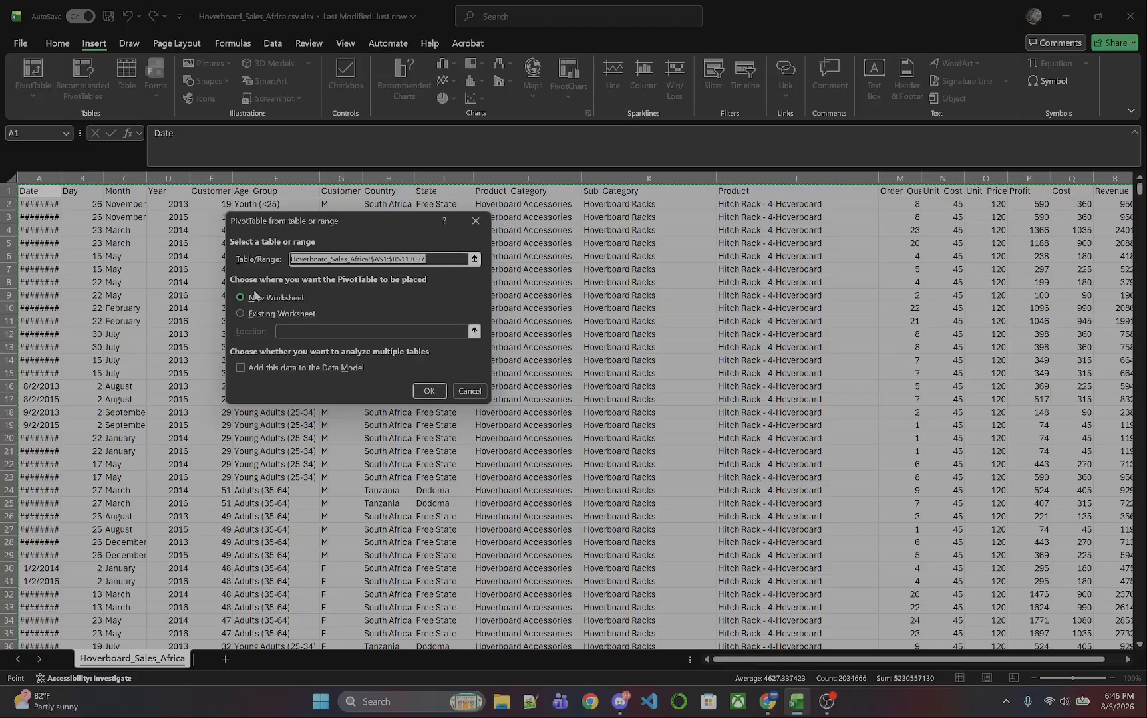
pyautogui.click(428, 391)
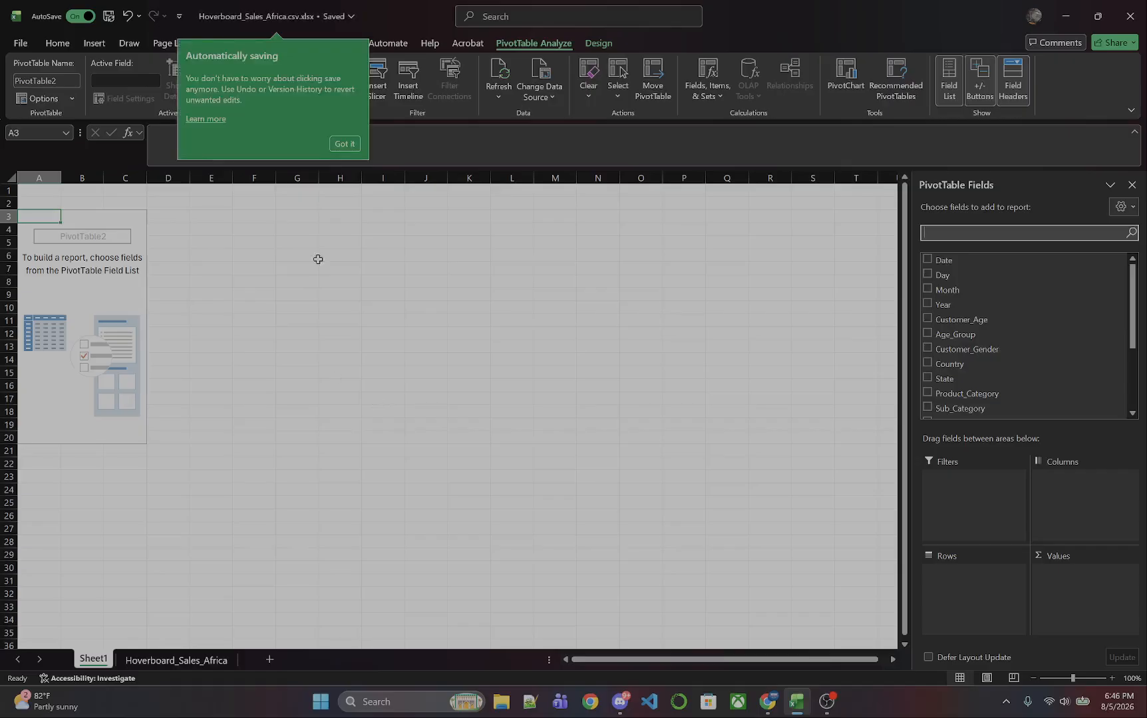
pyautogui.click(337, 145)
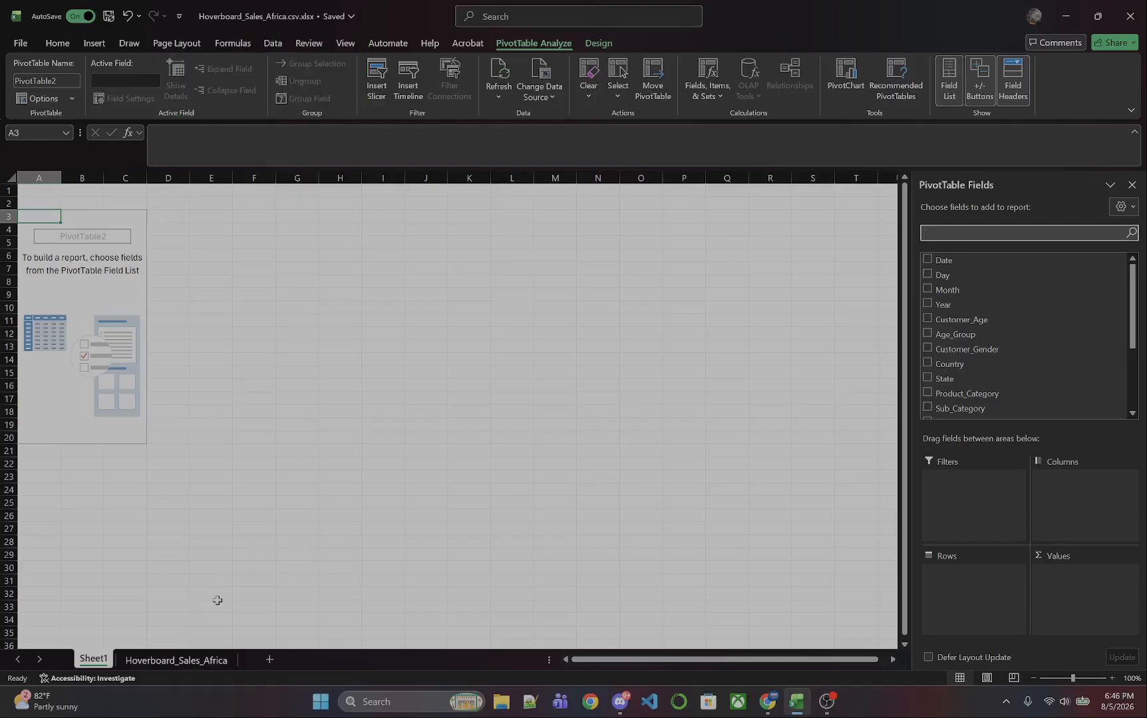
pyautogui.click(148, 658)
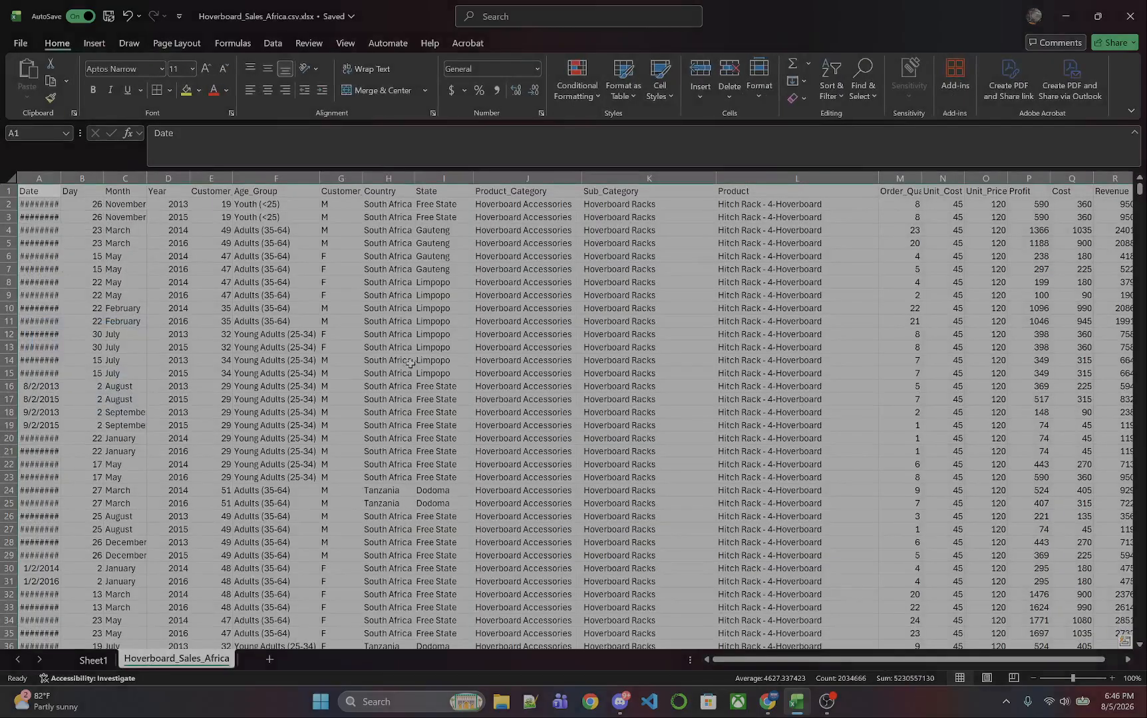
pyautogui.click(91, 661)
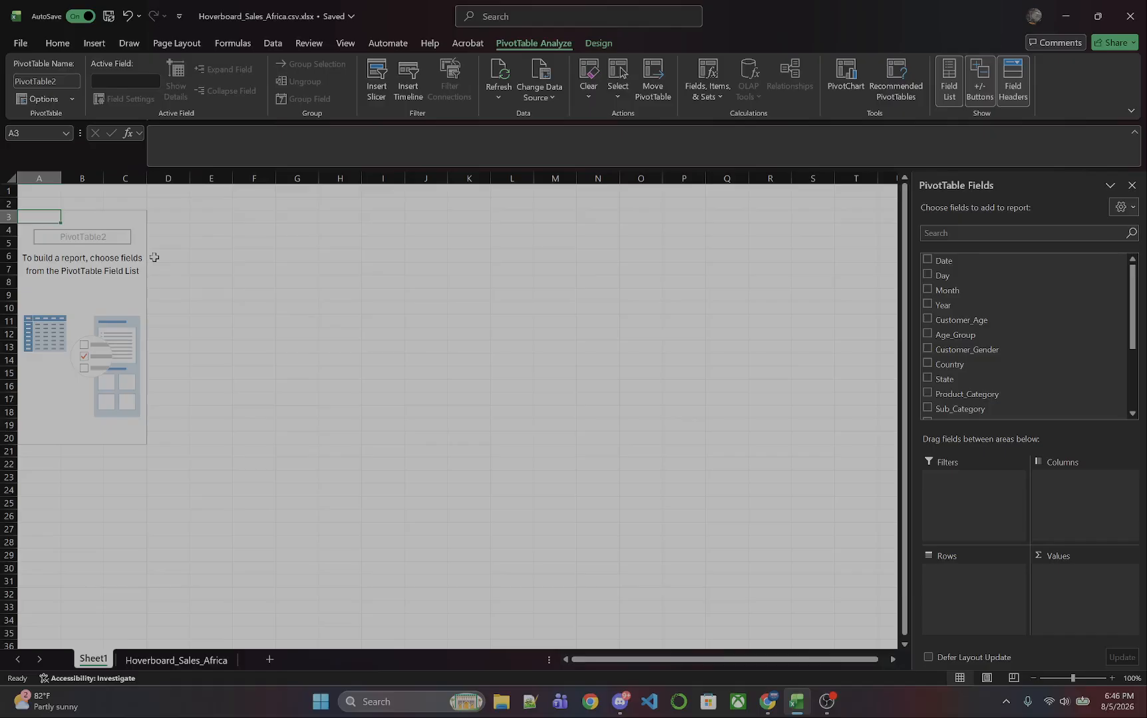
# Add the Country field and then the State field to the PivotTable's Rows area.
pyautogui.moveTo(1134, 287); pyautogui.dragTo(1124, 347)
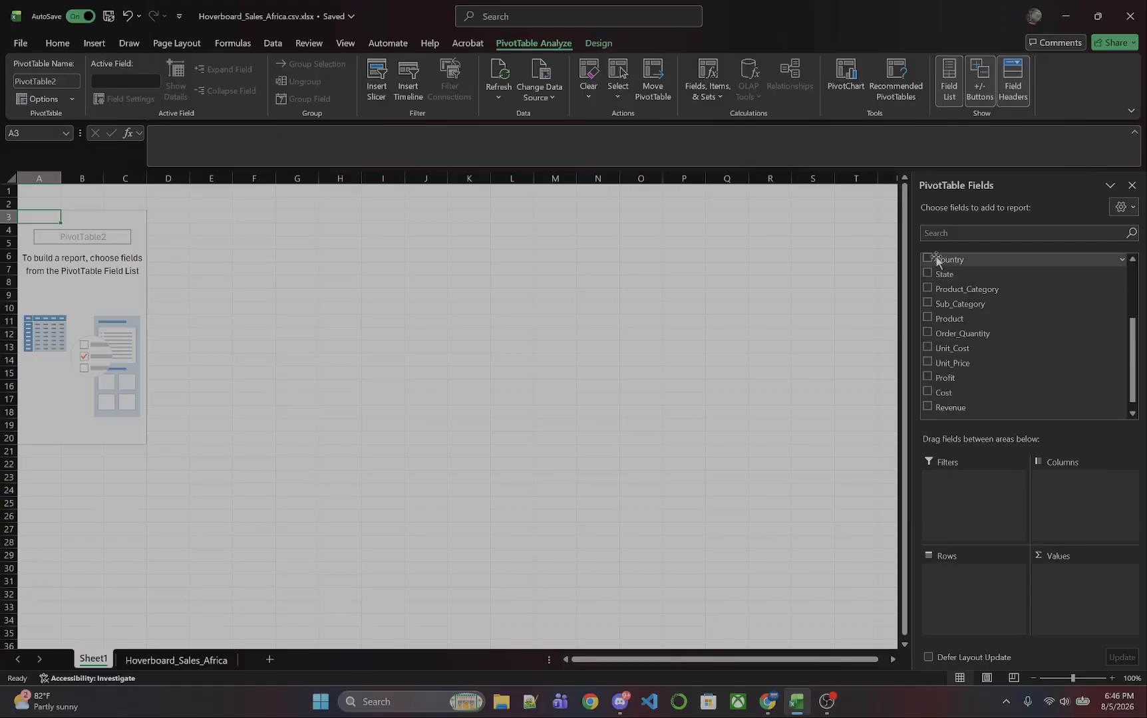
pyautogui.moveTo(936, 260); pyautogui.dragTo(975, 601)
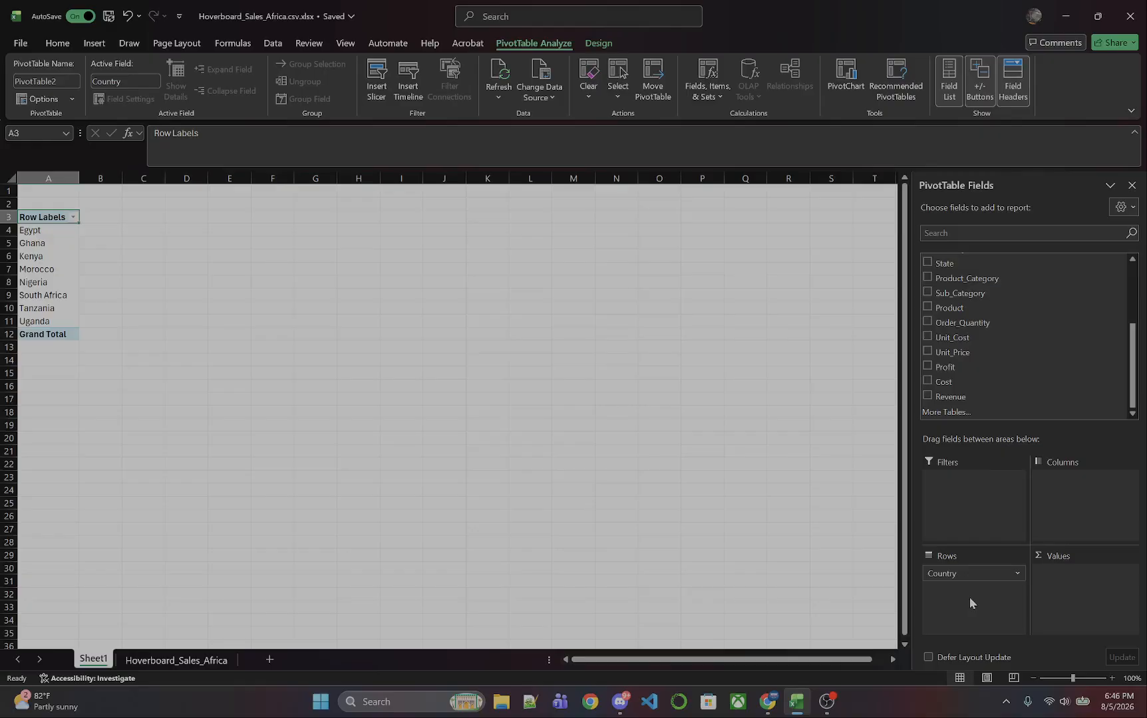
pyautogui.scroll(3, 1013, 397)
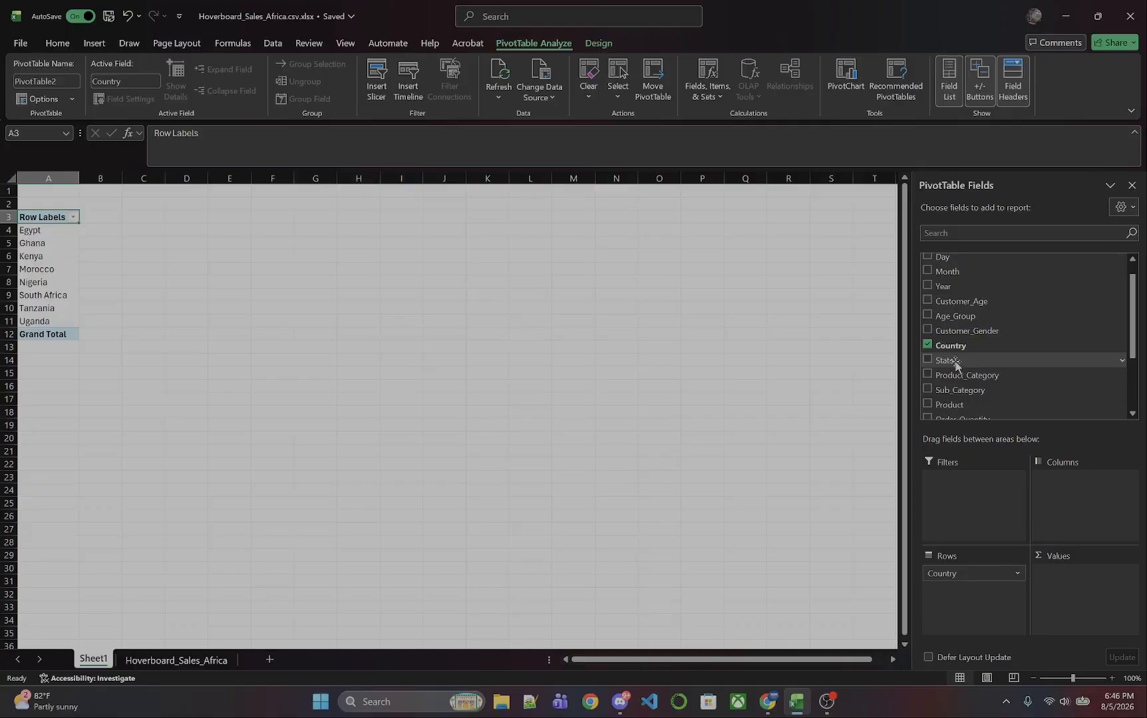
pyautogui.moveTo(932, 363); pyautogui.dragTo(976, 578)
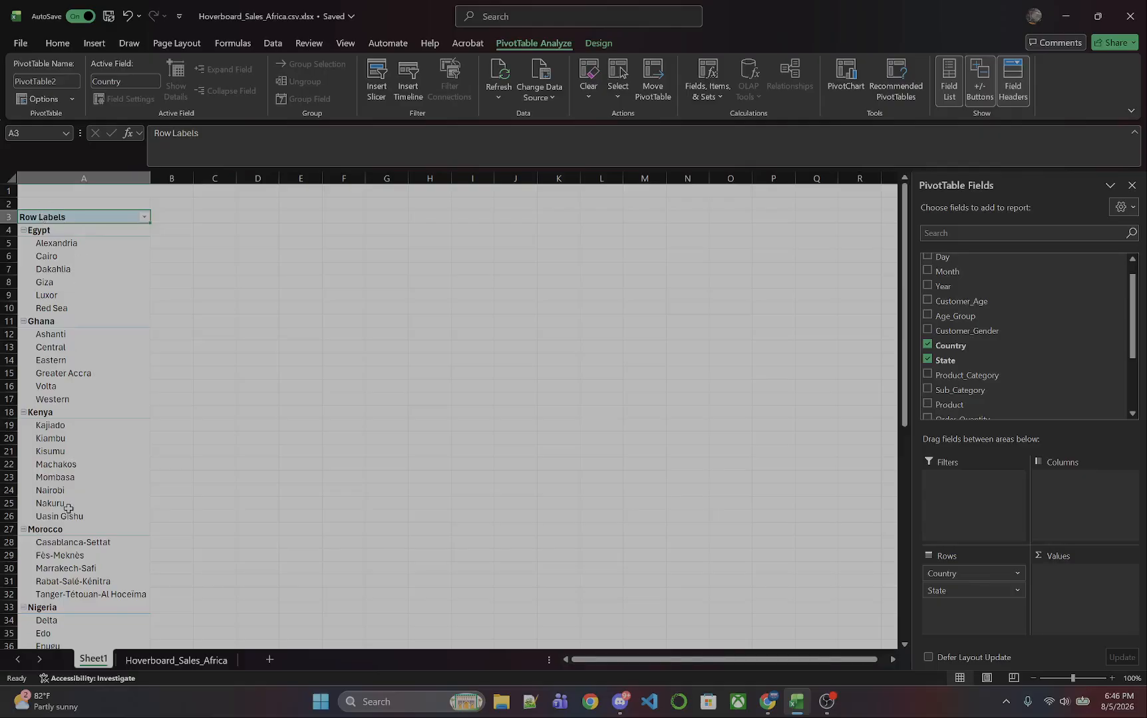
# Explore the country groups by collapsing and expanding Egypt and opening its filter options, leaving the layout unchanged.
pyautogui.scroll(-4, 99, 399)
pyautogui.scroll(-6, 99, 399)
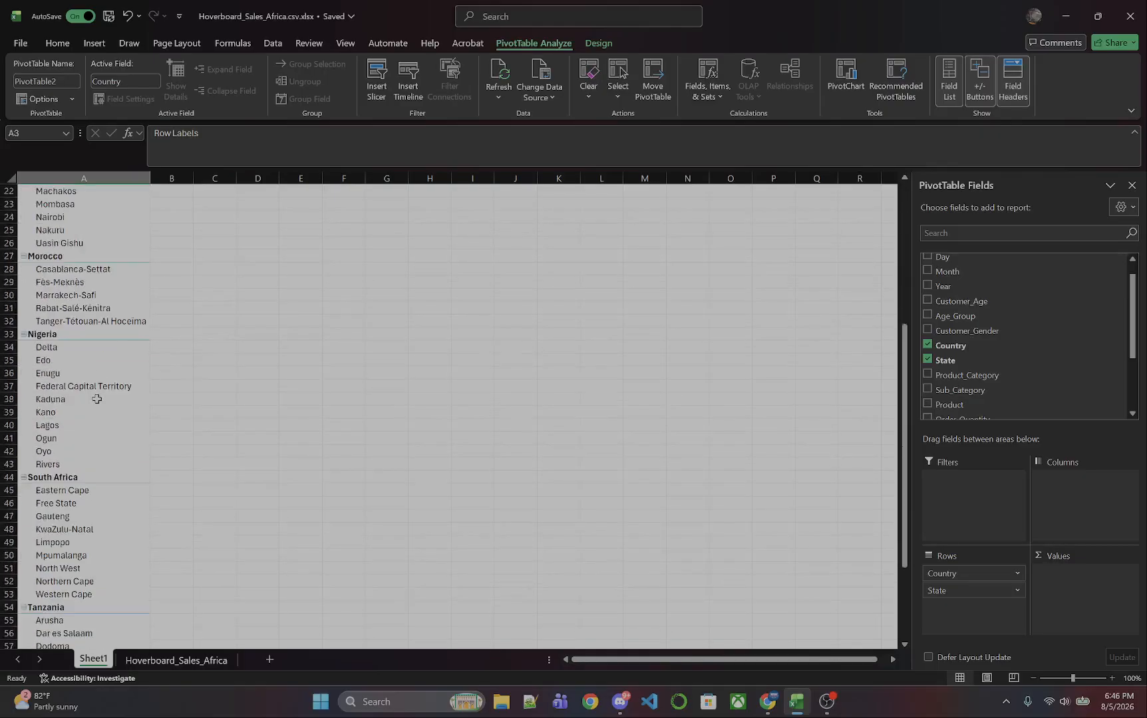
pyautogui.scroll(10, 96, 399)
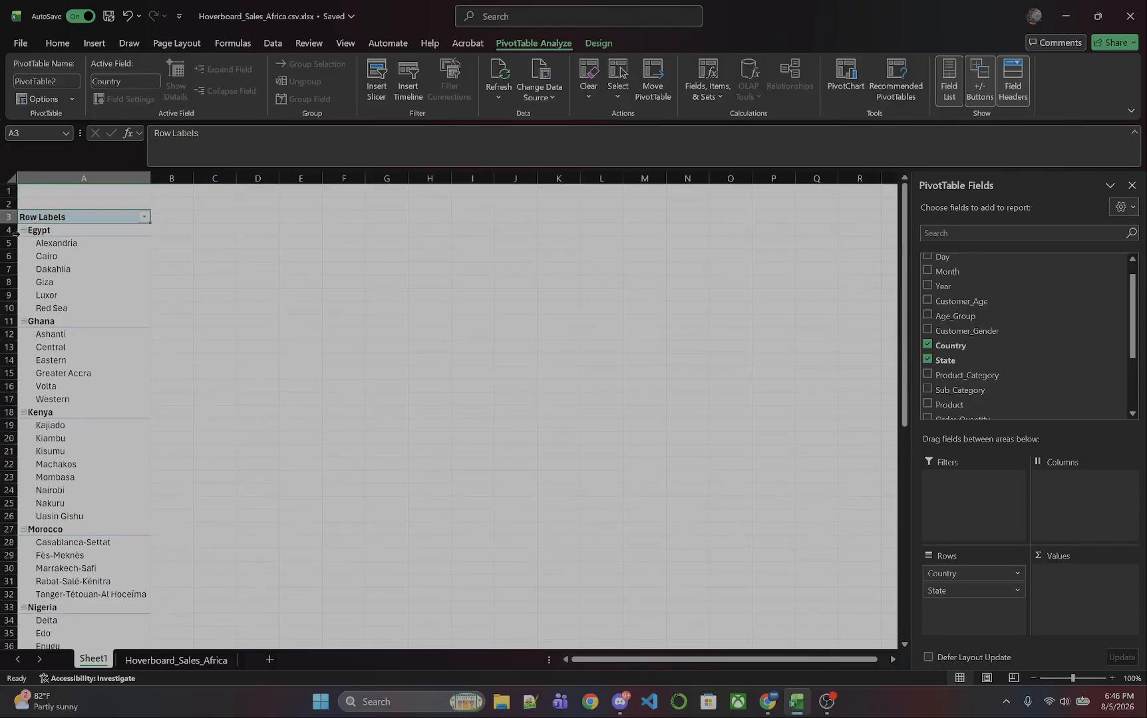
pyautogui.click(23, 230)
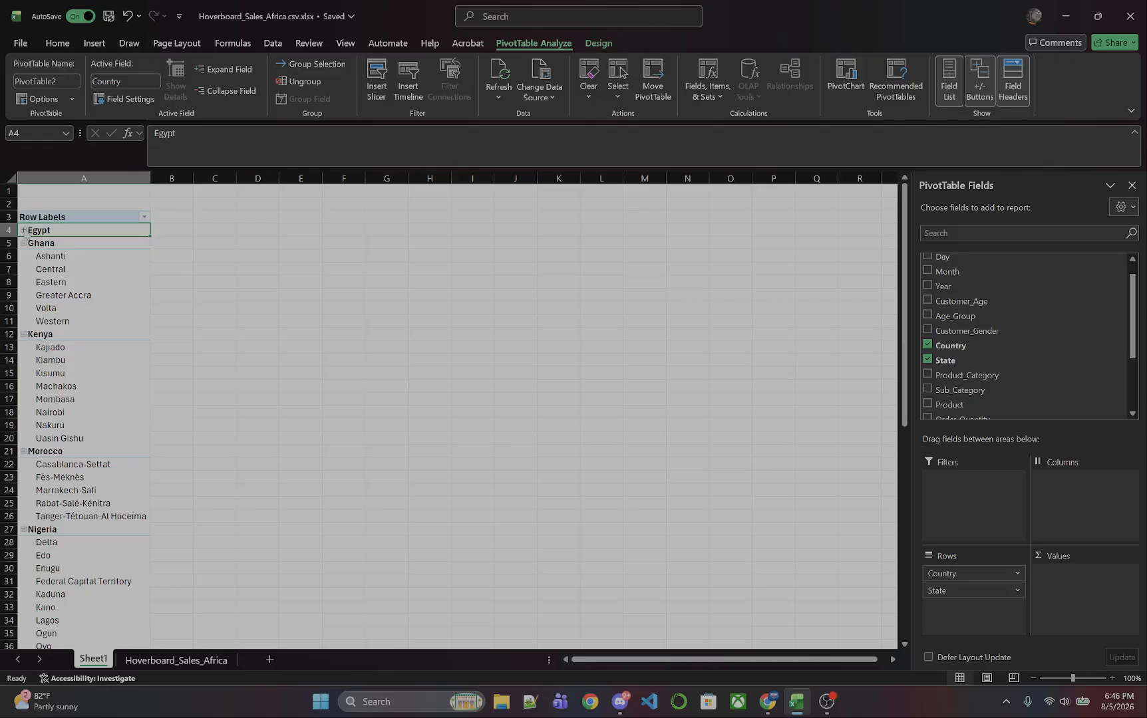
pyautogui.click(23, 231)
pyautogui.rightClick(34, 231)
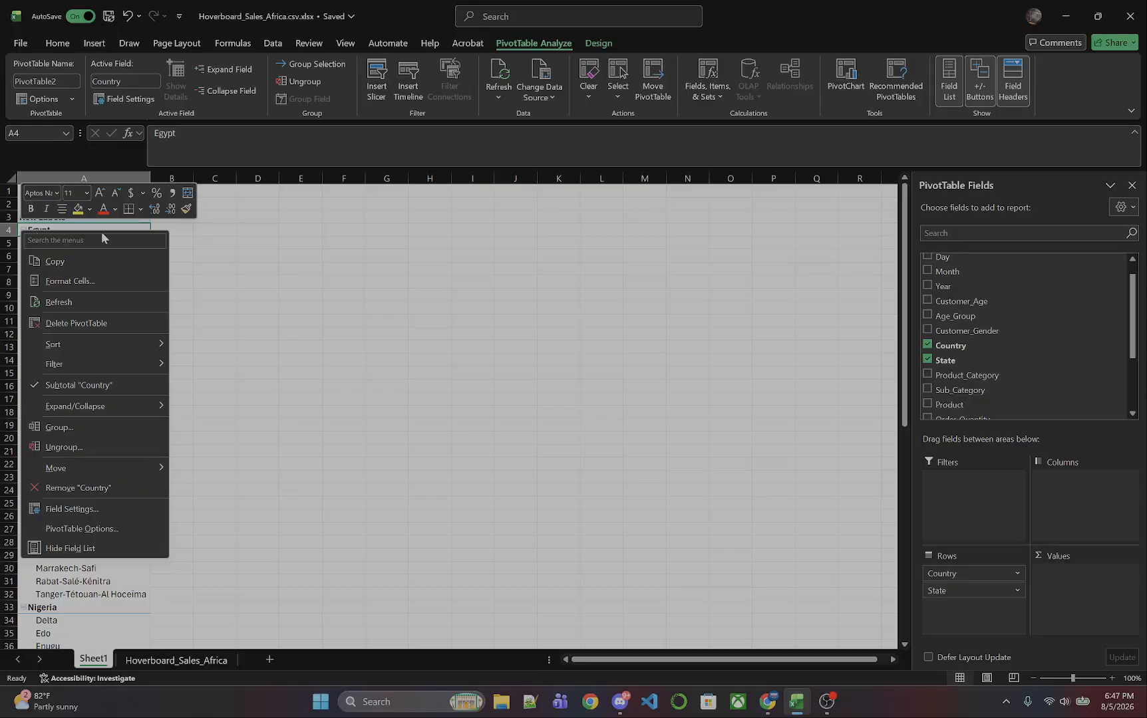
pyautogui.moveTo(143, 371)
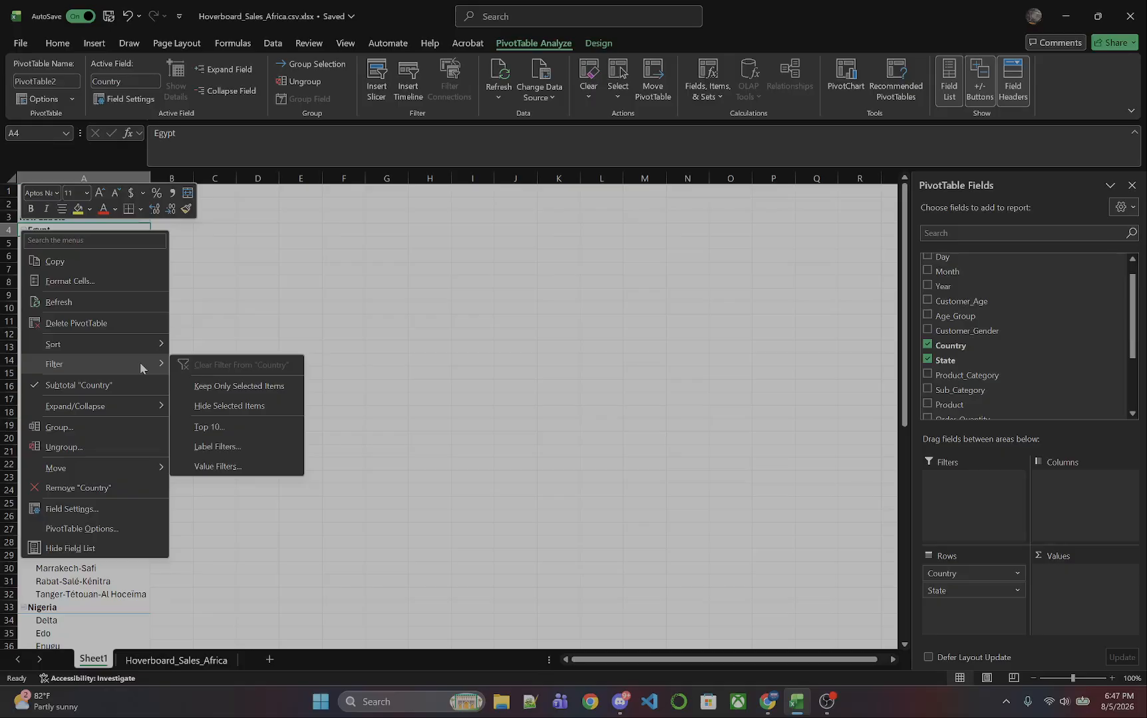
pyautogui.click(276, 278)
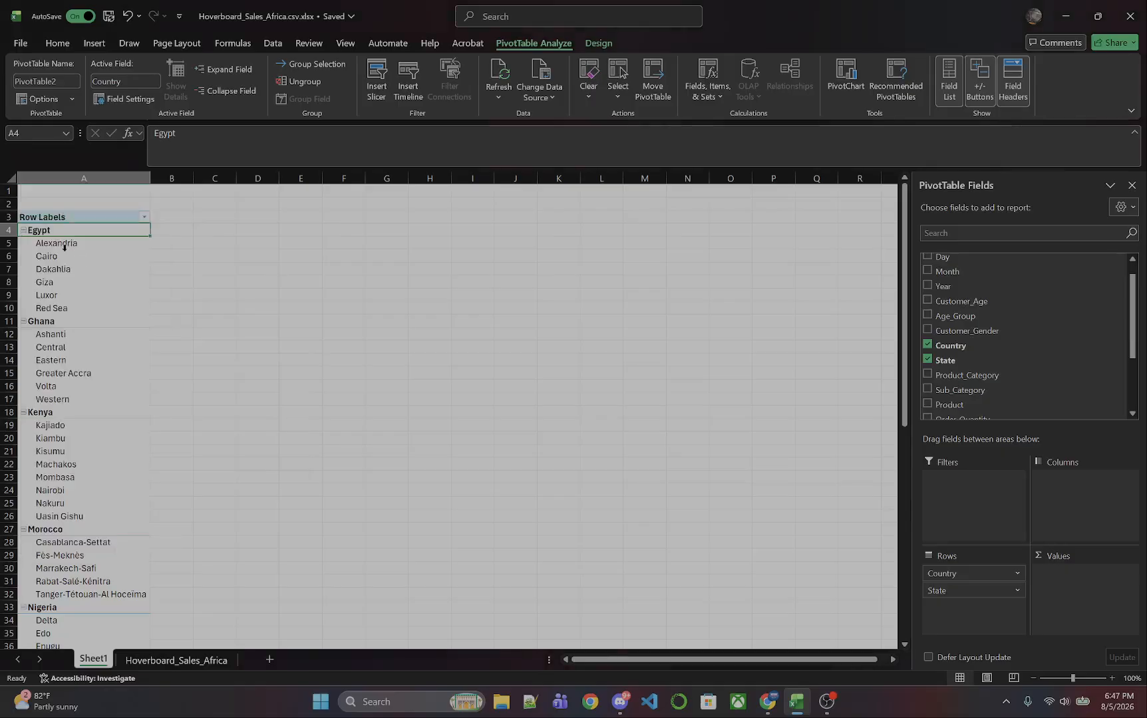
pyautogui.click(144, 217)
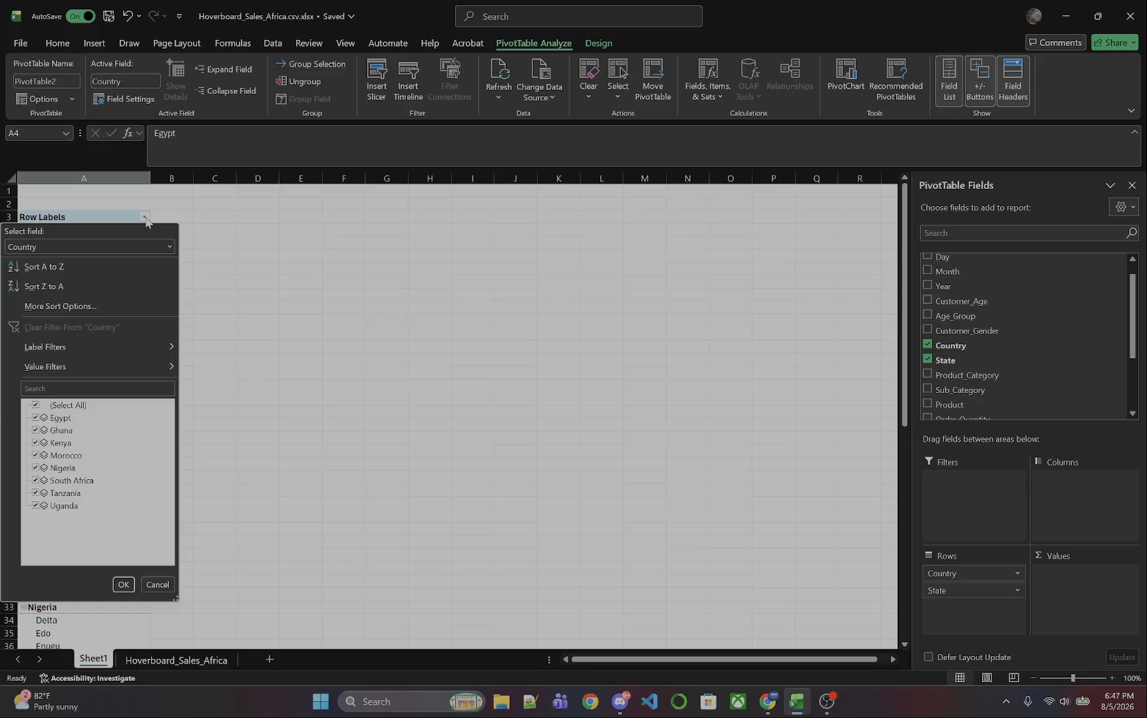
pyautogui.click(360, 301)
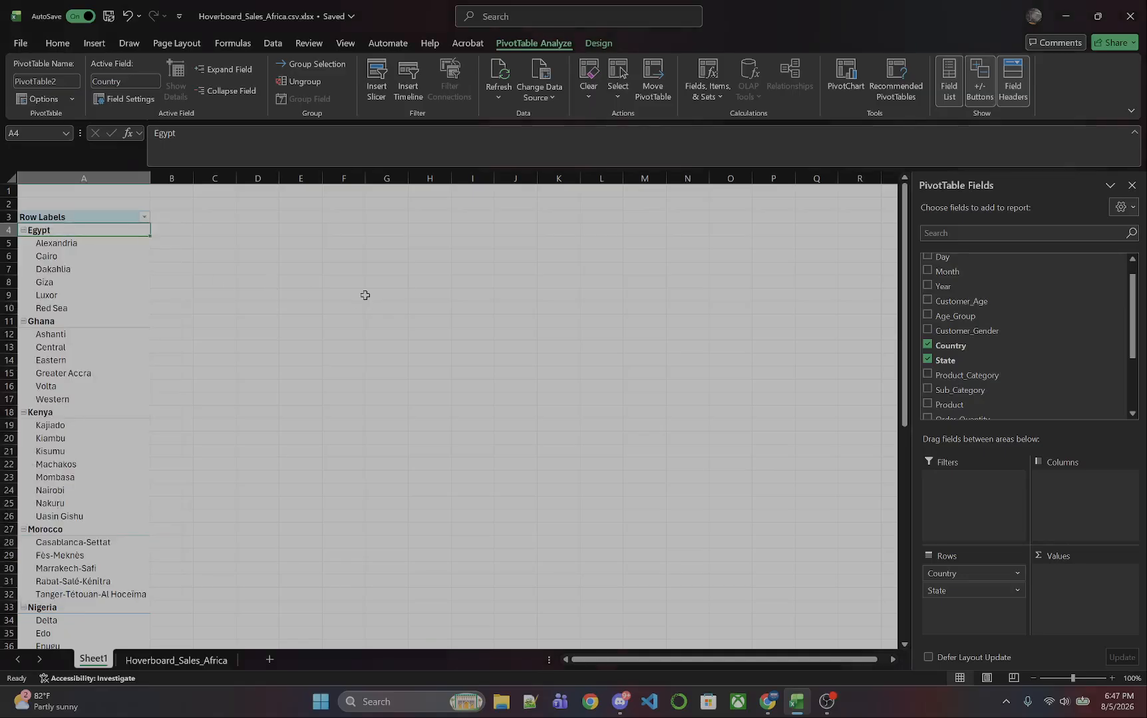
pyautogui.click(23, 230)
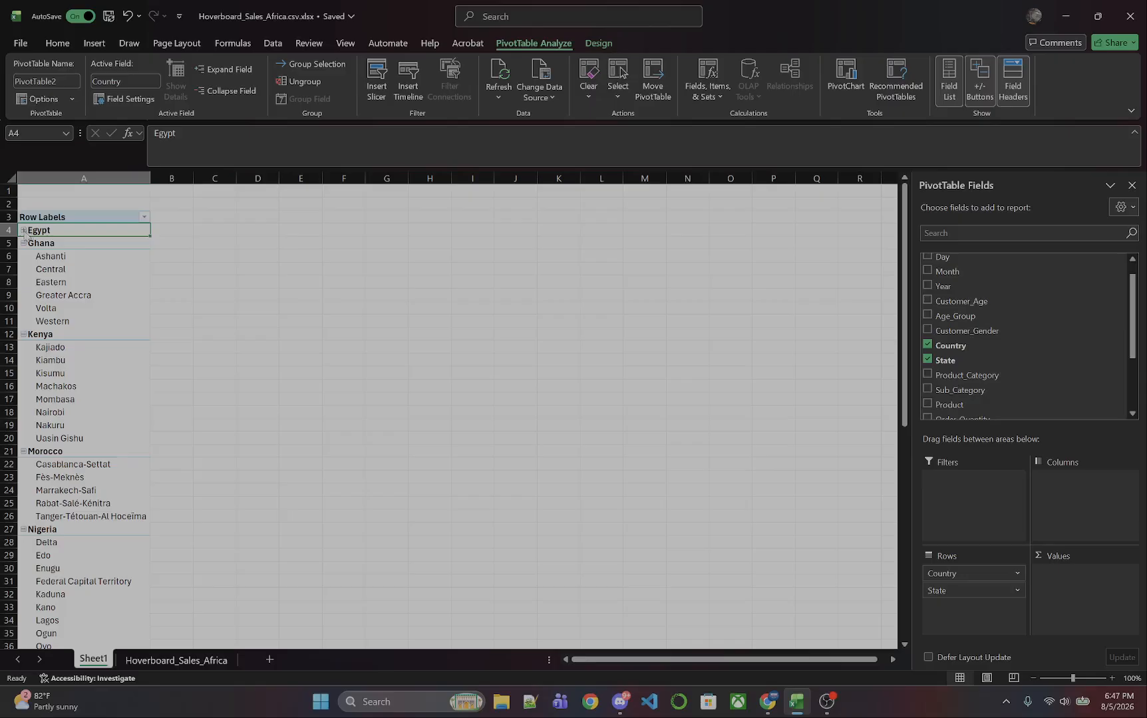
pyautogui.click(23, 230)
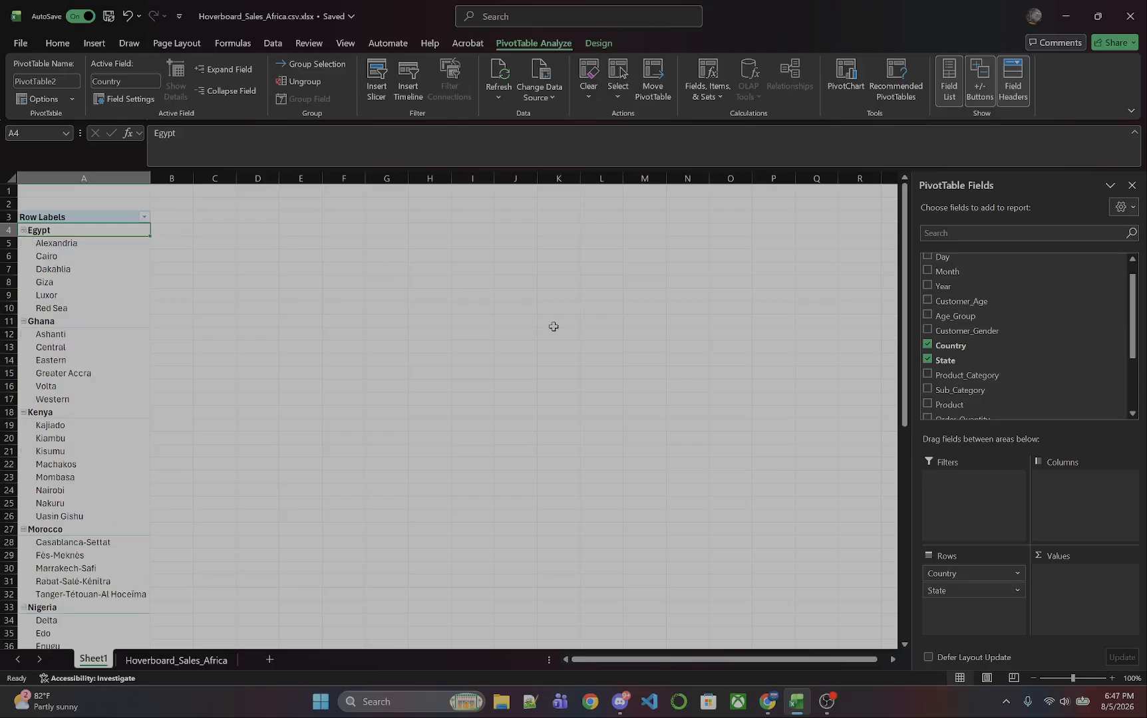
# Add the Revenue field to the PivotTable's Values area.
pyautogui.scroll(-3, 1017, 394)
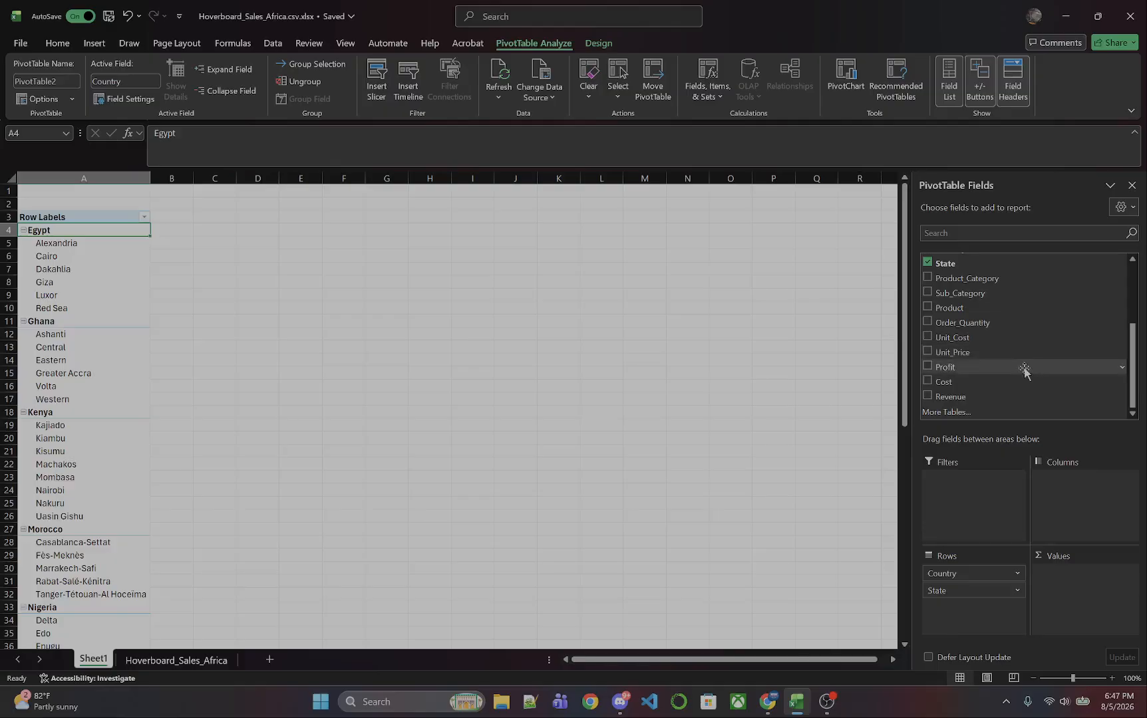
pyautogui.moveTo(953, 401); pyautogui.dragTo(1105, 589)
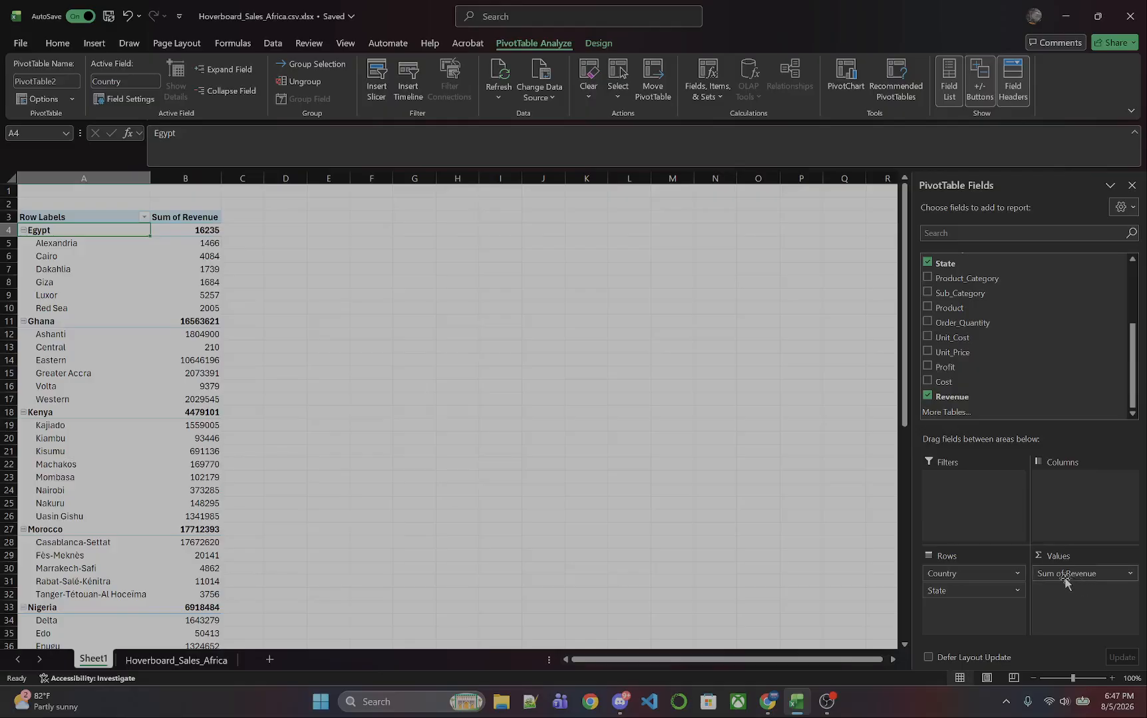
# Sort the country row labels from A to Z.
pyautogui.rightClick(114, 232)
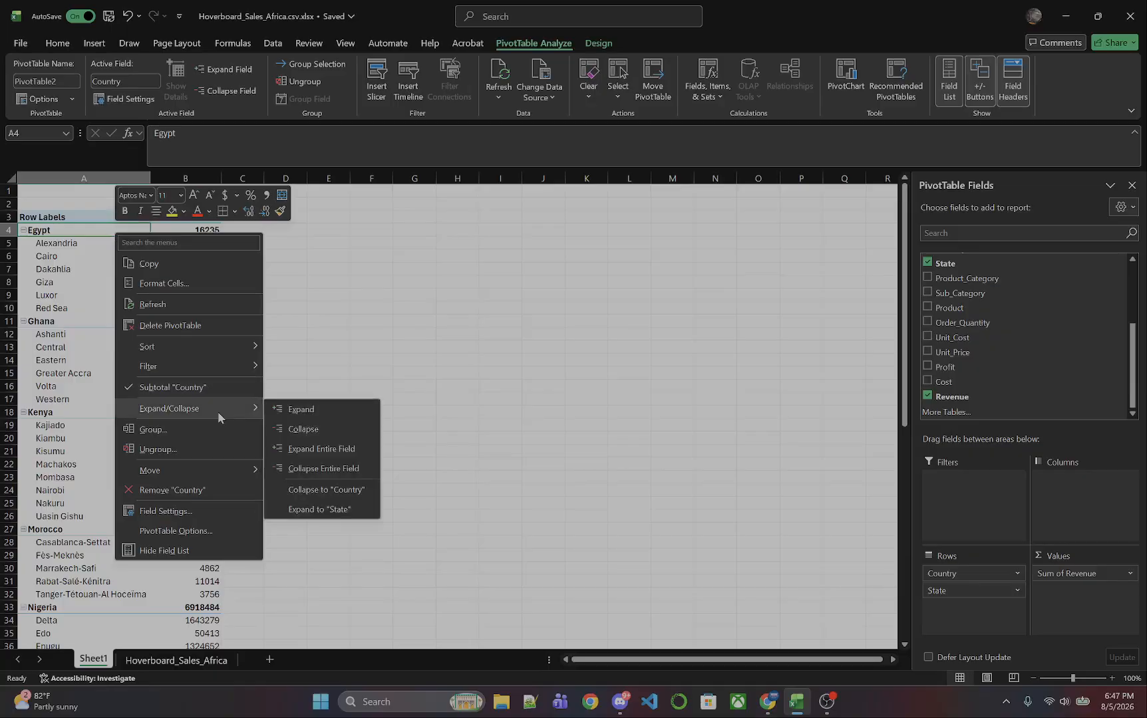
pyautogui.moveTo(221, 364)
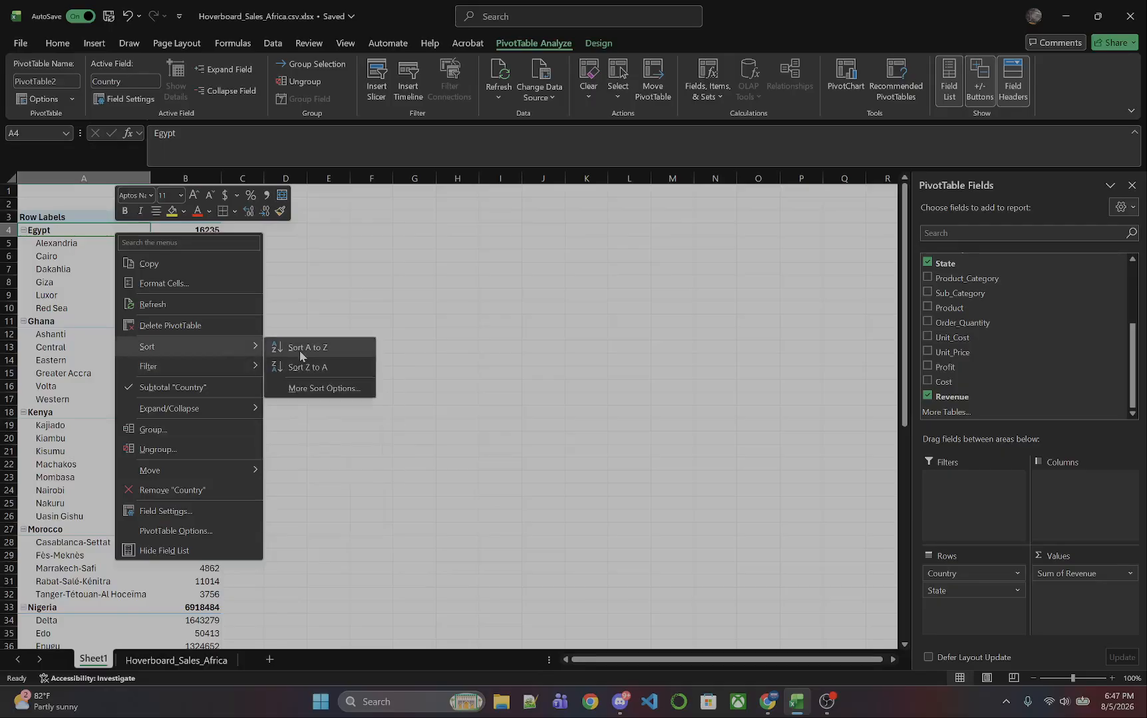
pyautogui.click(300, 353)
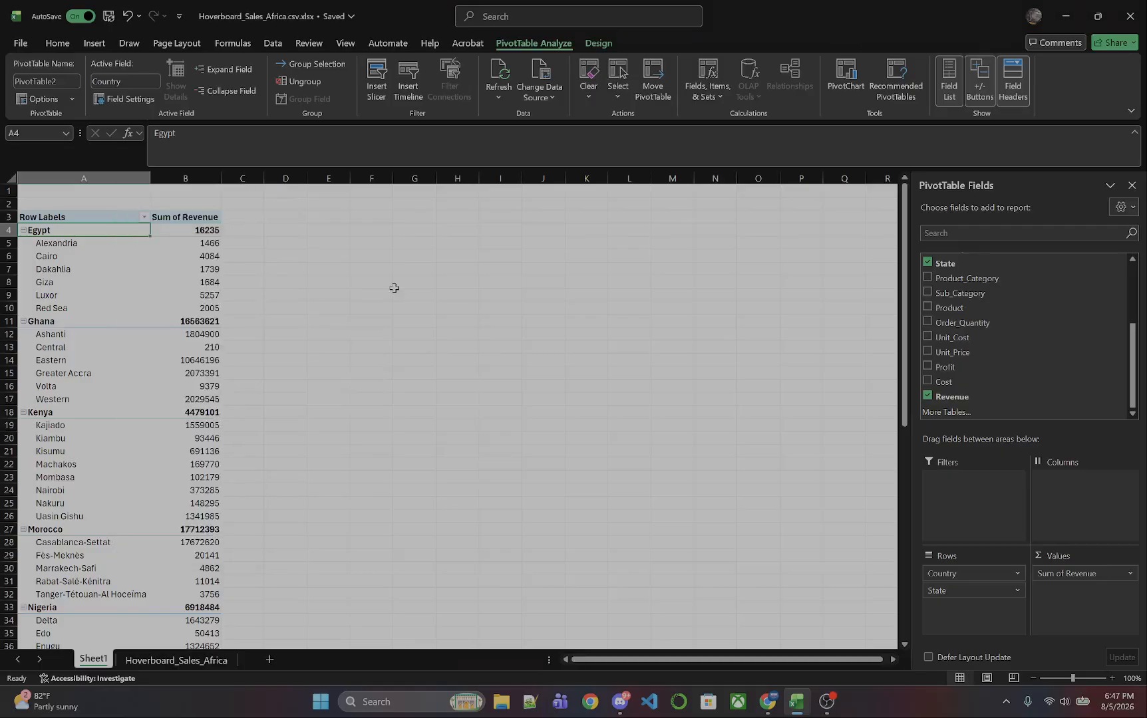
# Sort the countries by Sum of Revenue from largest to smallest.
pyautogui.click(201, 229)
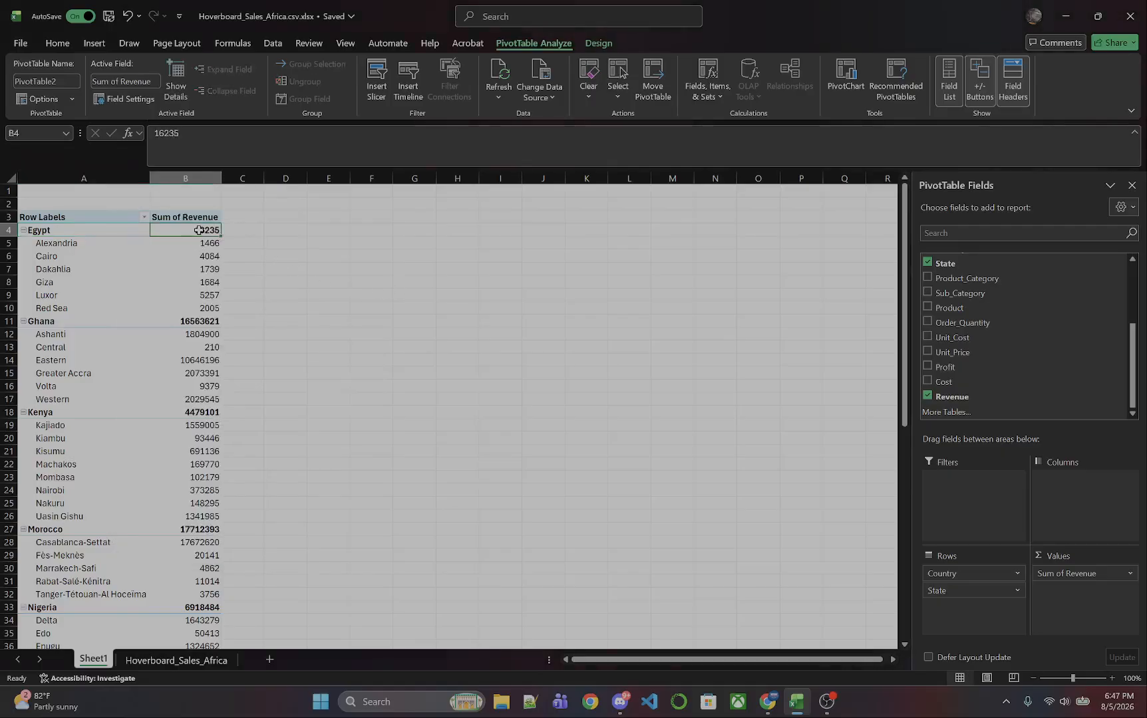
pyautogui.rightClick(202, 229)
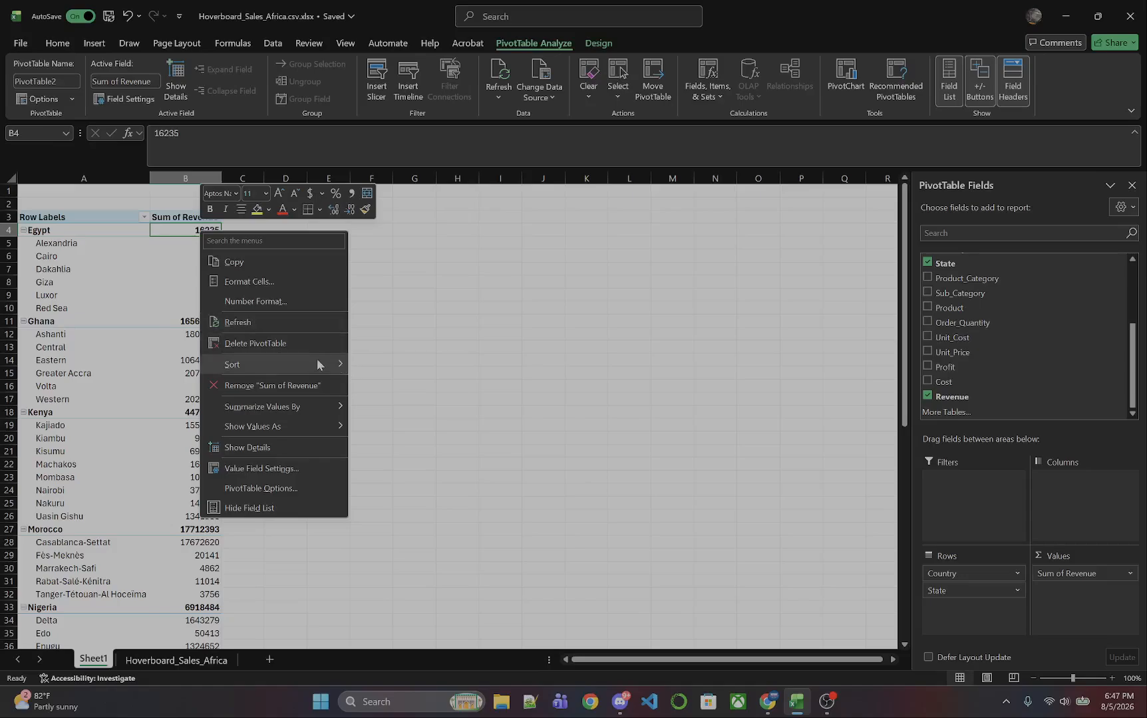
pyautogui.moveTo(318, 365)
pyautogui.click(380, 385)
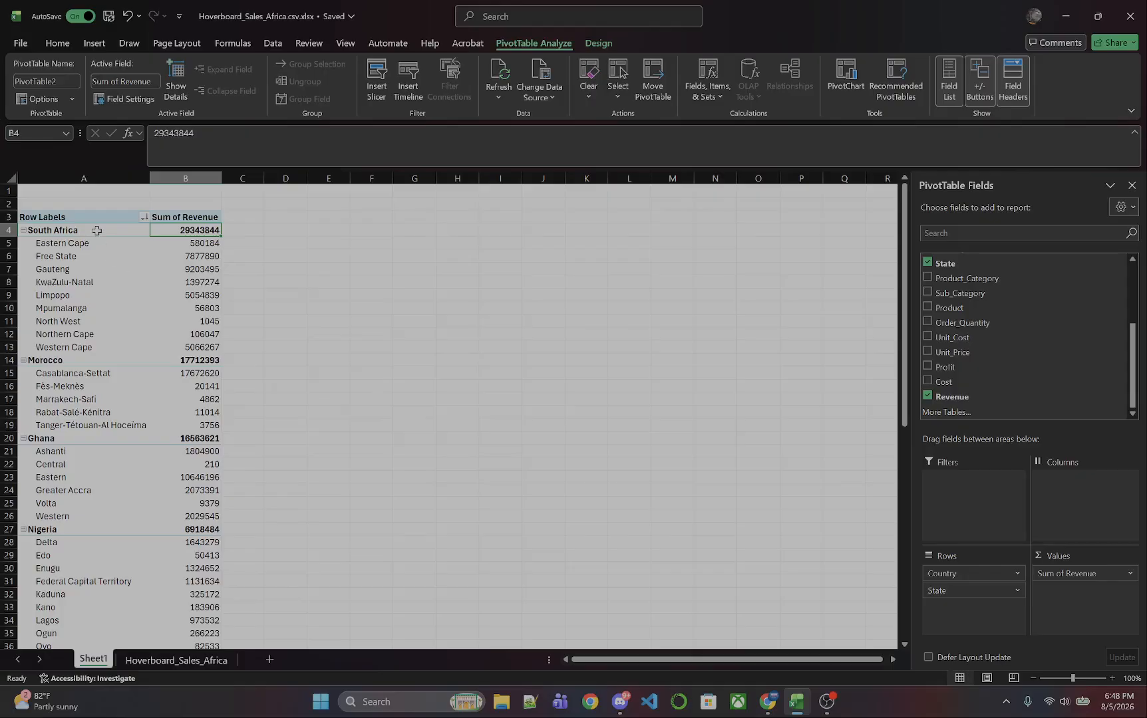
# Sort the states within each country by Sum of Revenue from largest to smallest.
pyautogui.click(199, 243)
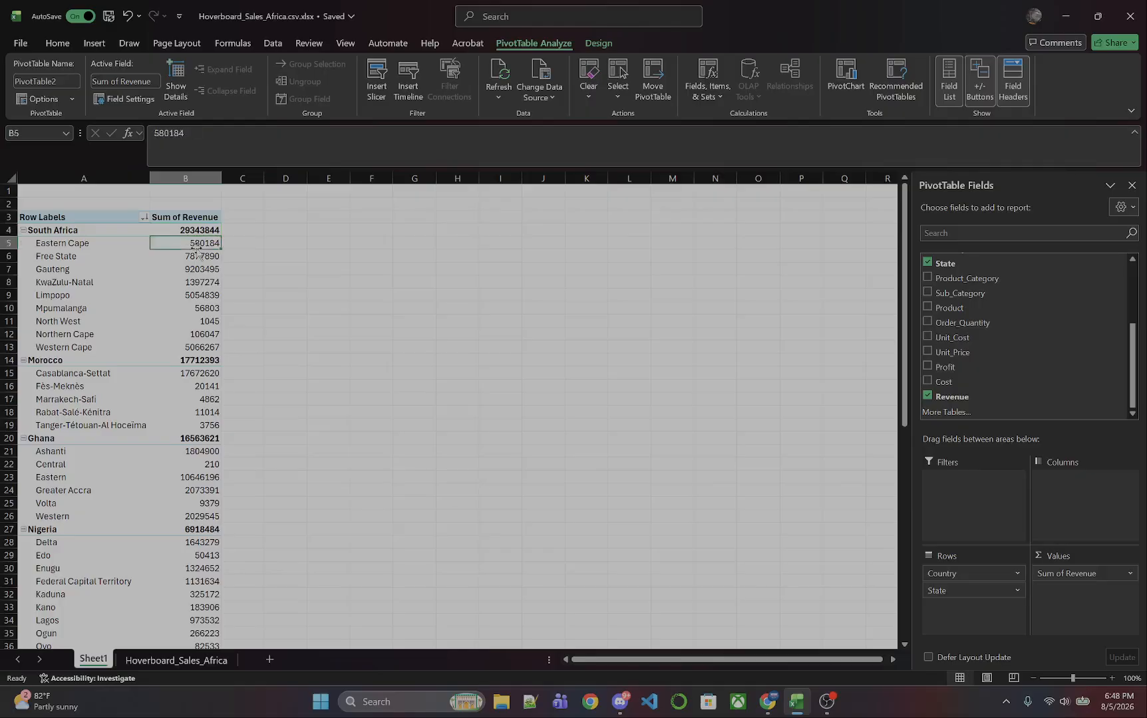
pyautogui.rightClick(203, 244)
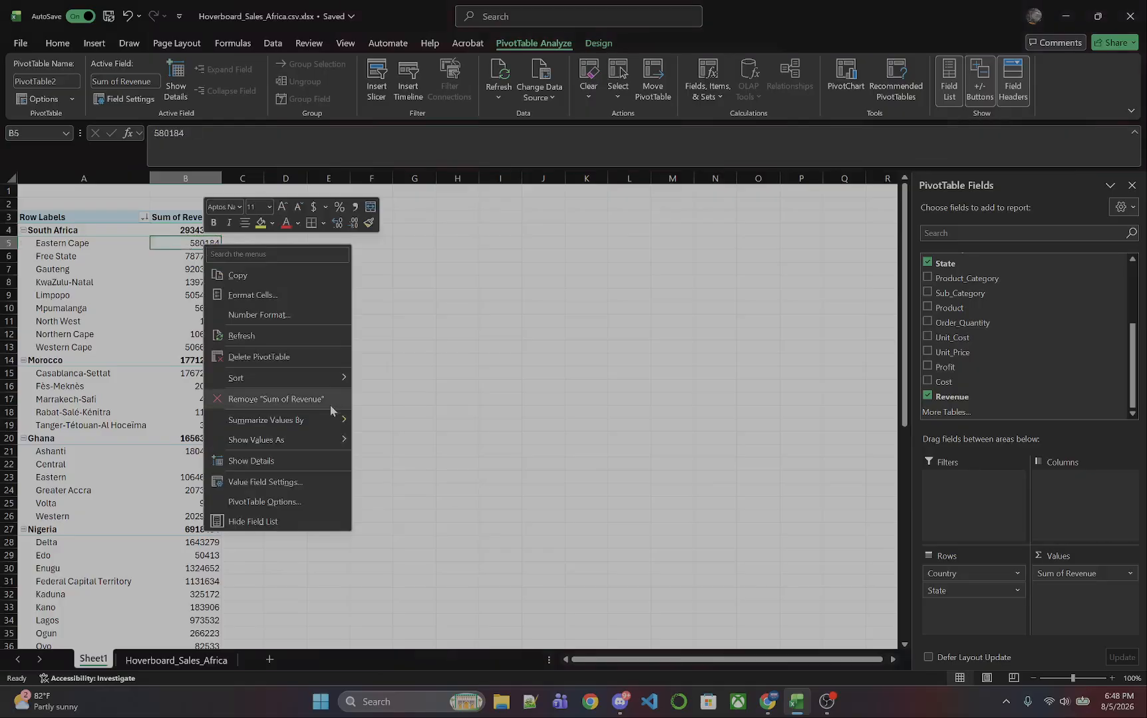
pyautogui.moveTo(328, 385)
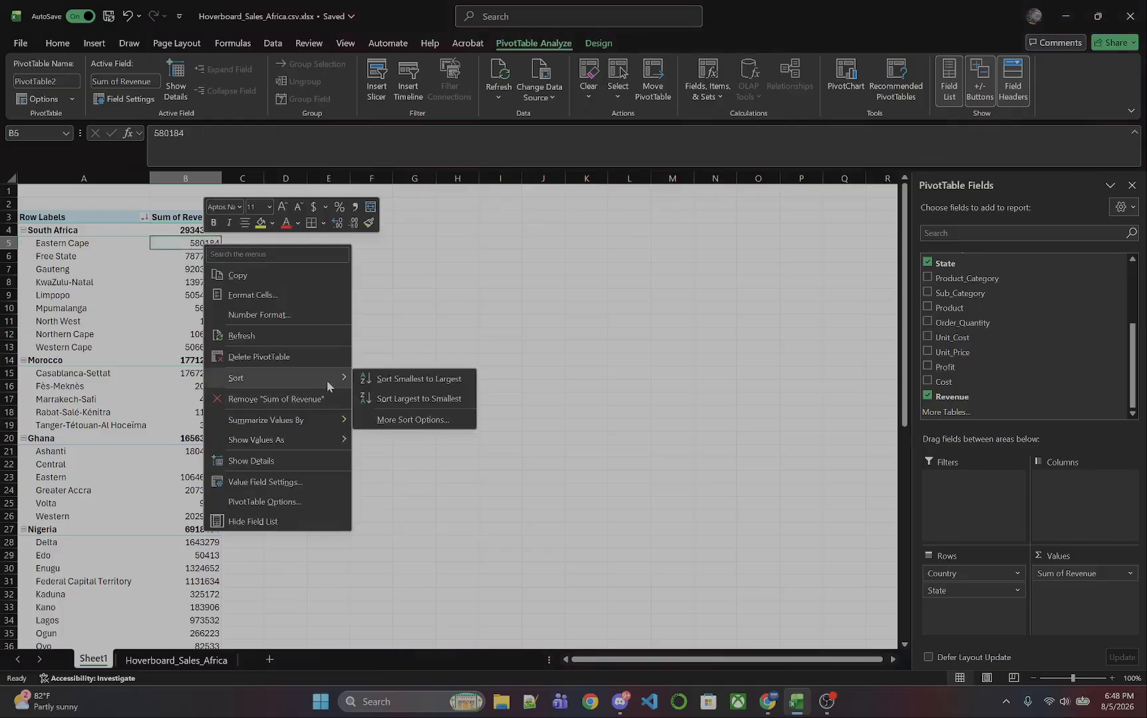
pyautogui.click(376, 399)
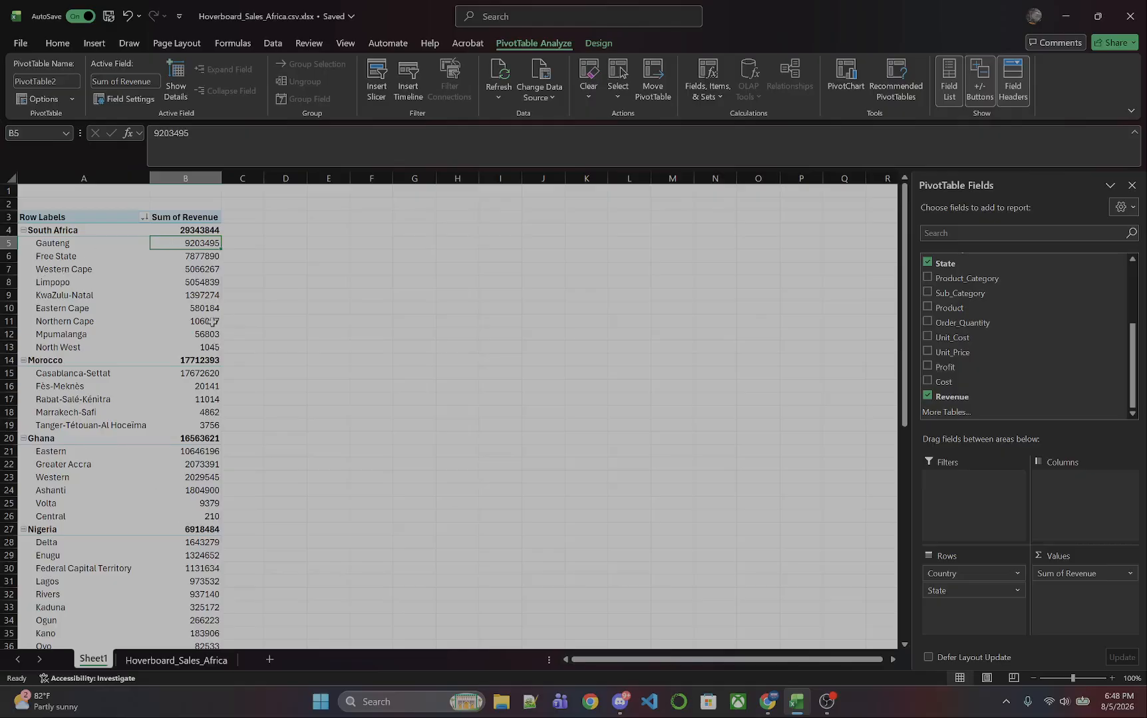
# Apply the Currency number format to Gauteng's revenue value.
pyautogui.moveTo(212, 322)
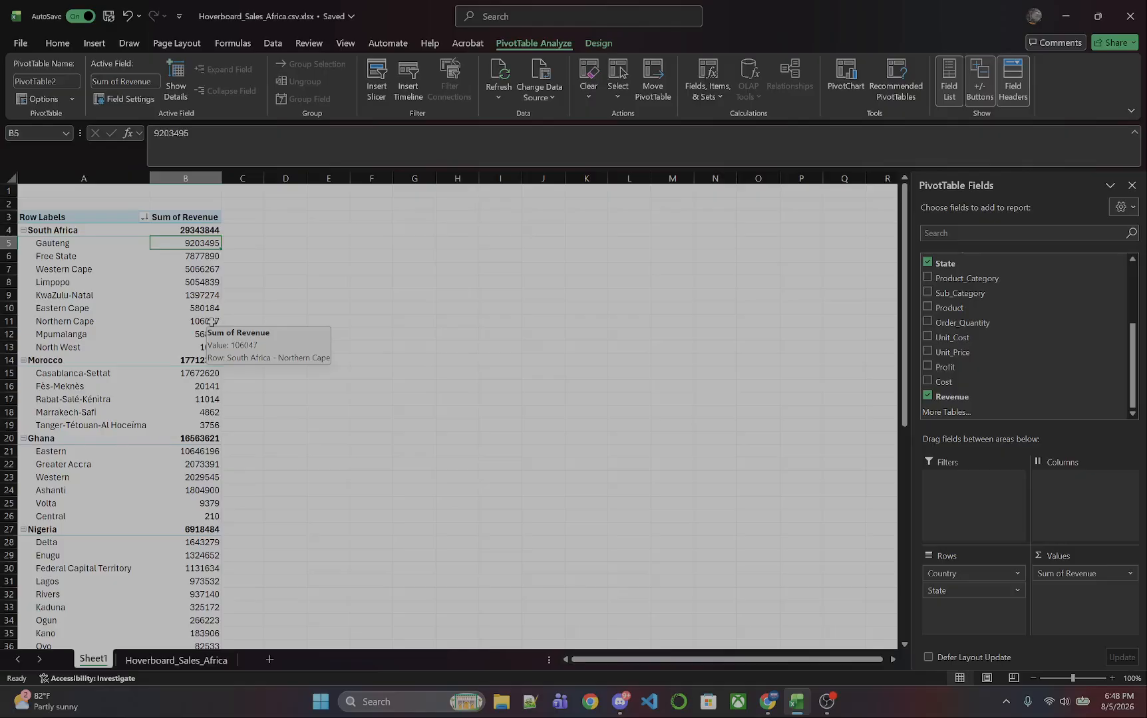
pyautogui.click(57, 44)
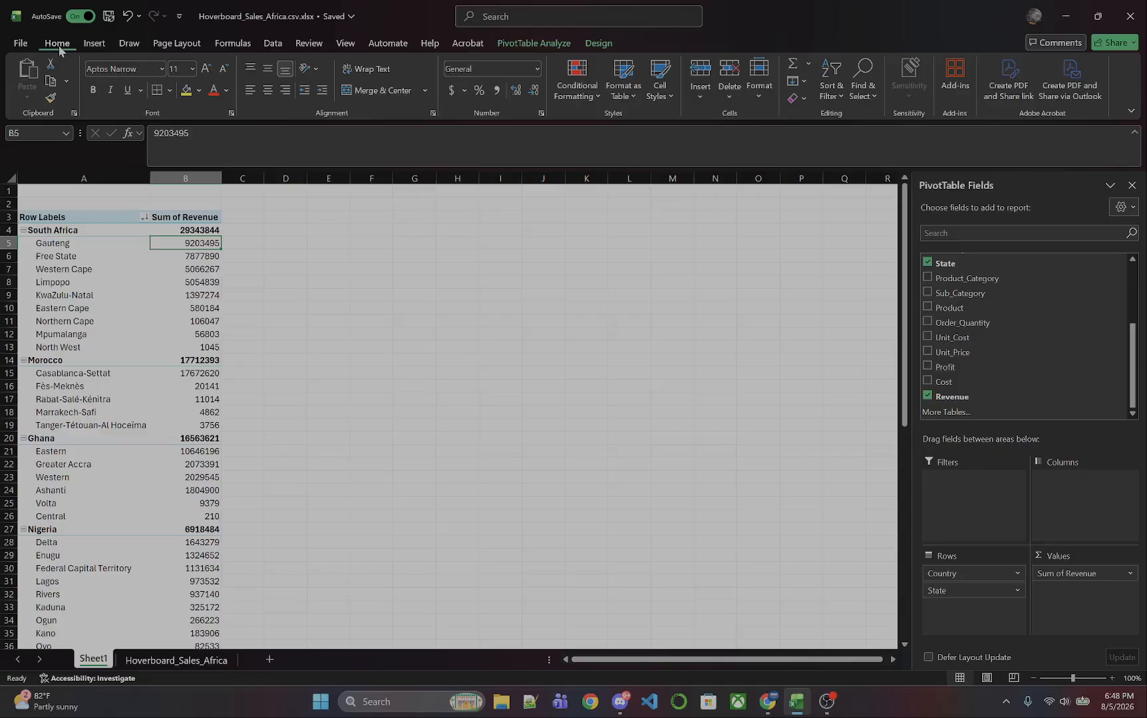
pyautogui.click(538, 70)
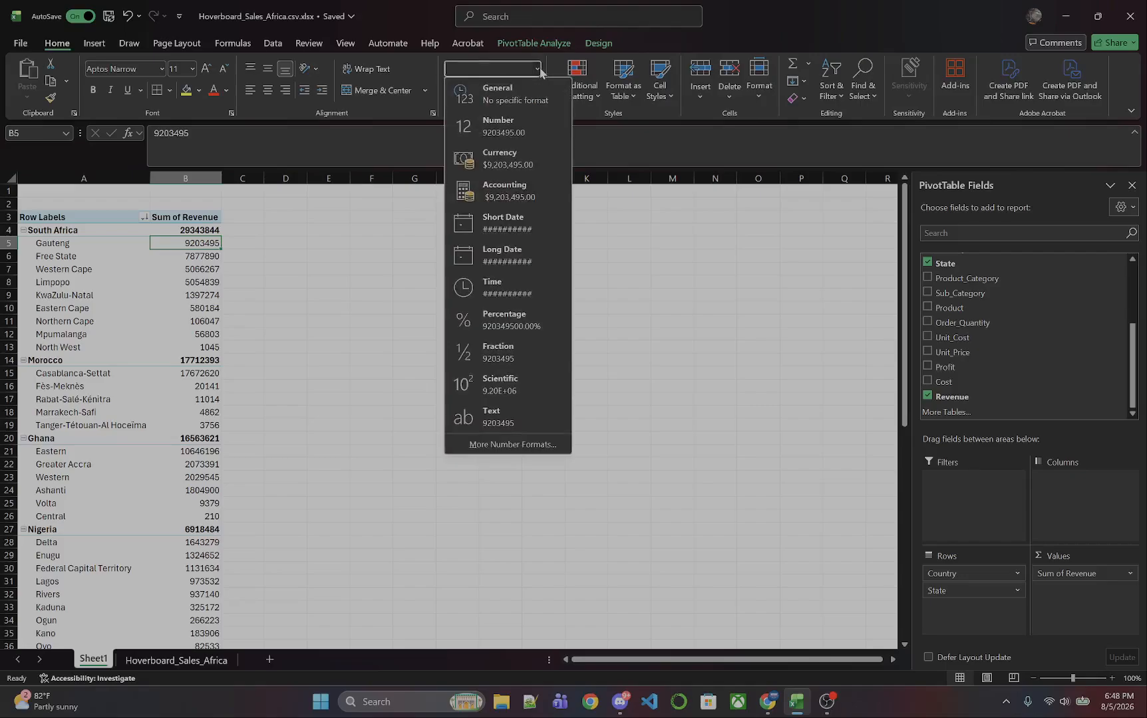
pyautogui.click(500, 162)
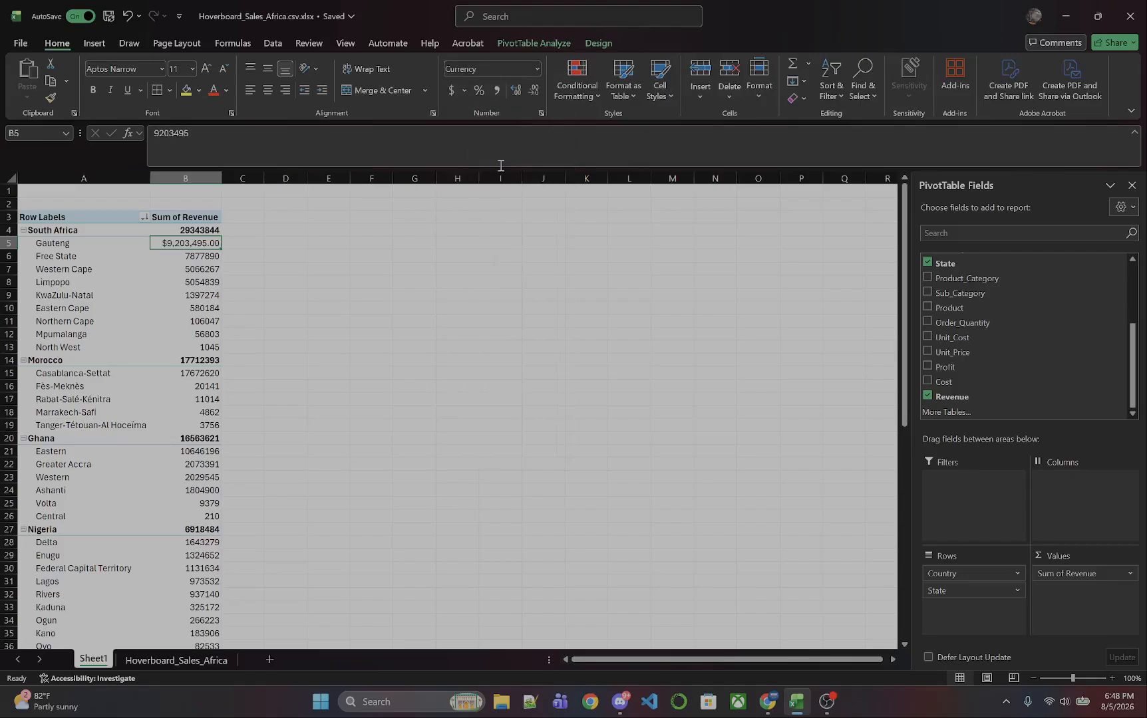
# Select the whole Sum of Revenue column down to the Grand Total and apply dollar Accounting format.
pyautogui.click(193, 230)
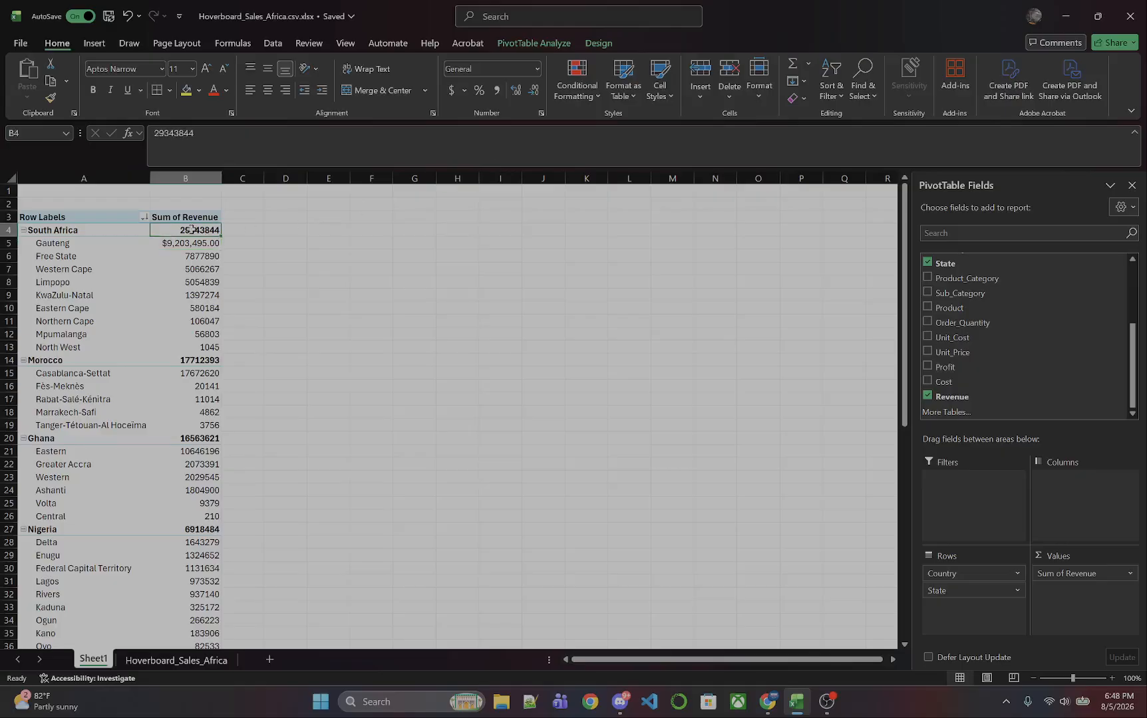
pyautogui.scroll(-14, 207, 483)
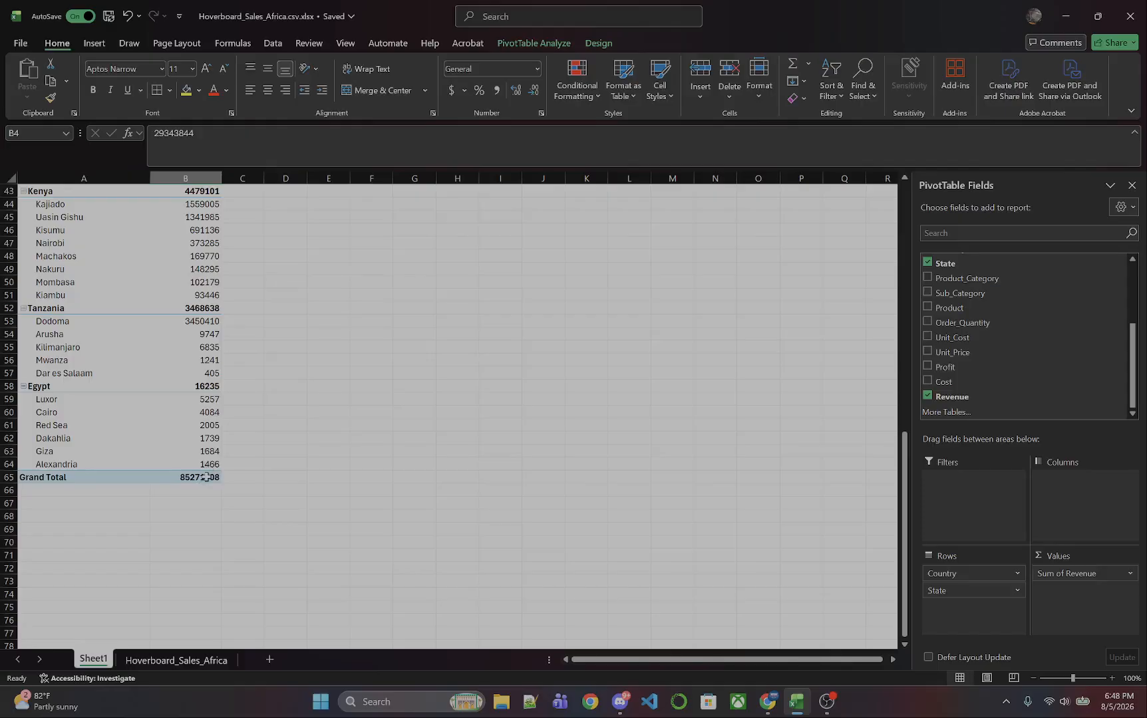
pyautogui.keyDown('shift'); pyautogui.click(206, 478); pyautogui.keyUp('shift')
pyautogui.scroll(14, 206, 478)
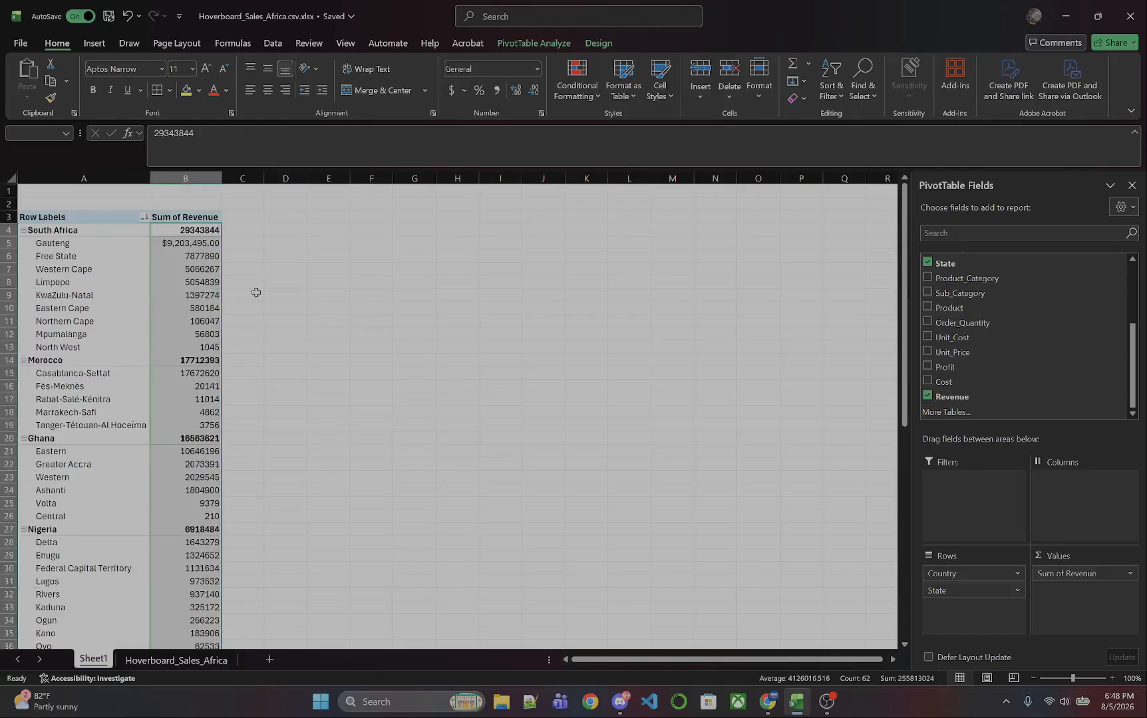
pyautogui.click(451, 91)
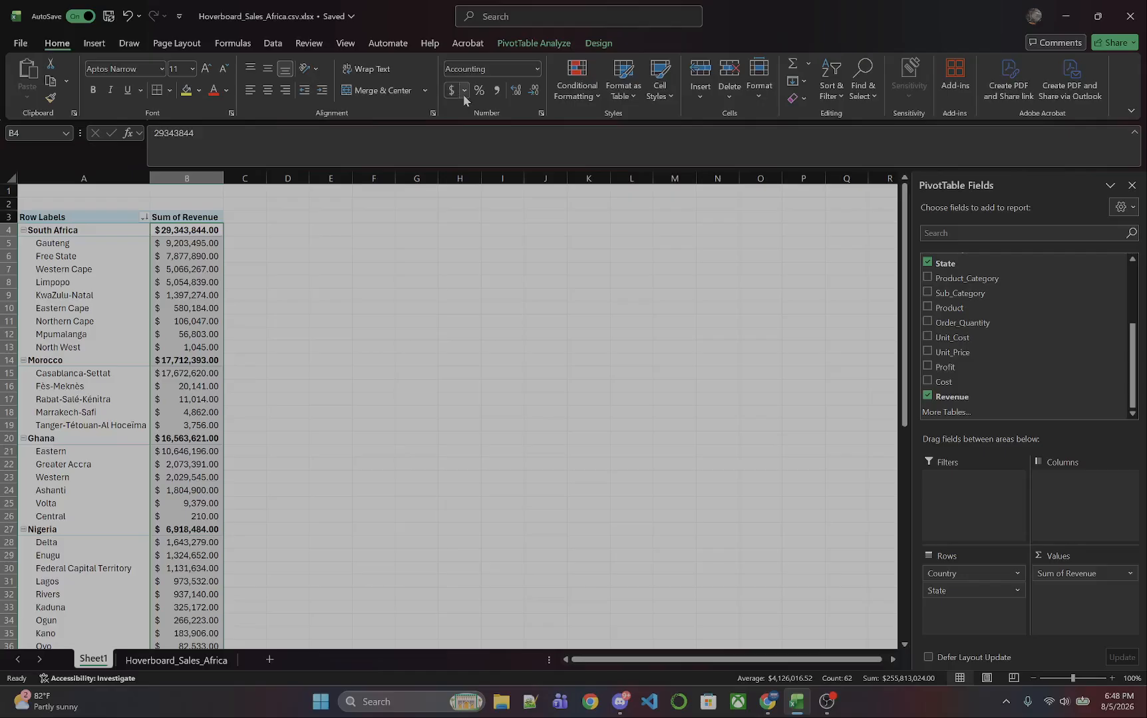
# Try the Euro and then the Chinese yuan accounting currencies on the revenue values.
pyautogui.click(465, 93)
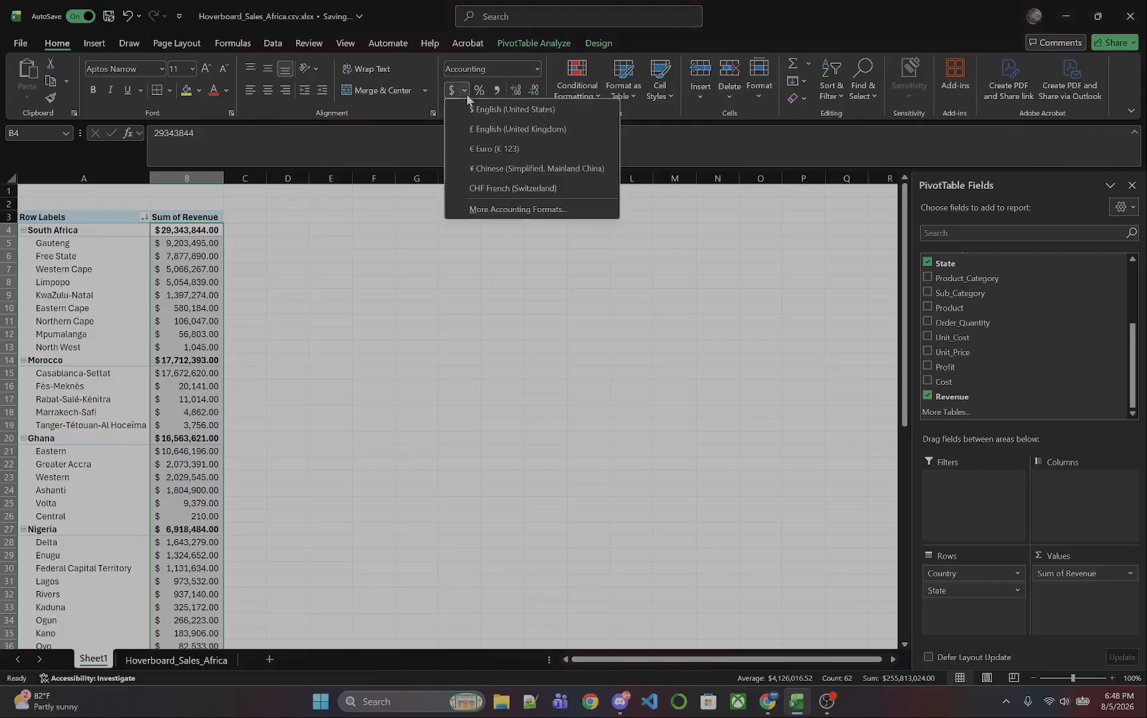
pyautogui.click(483, 147)
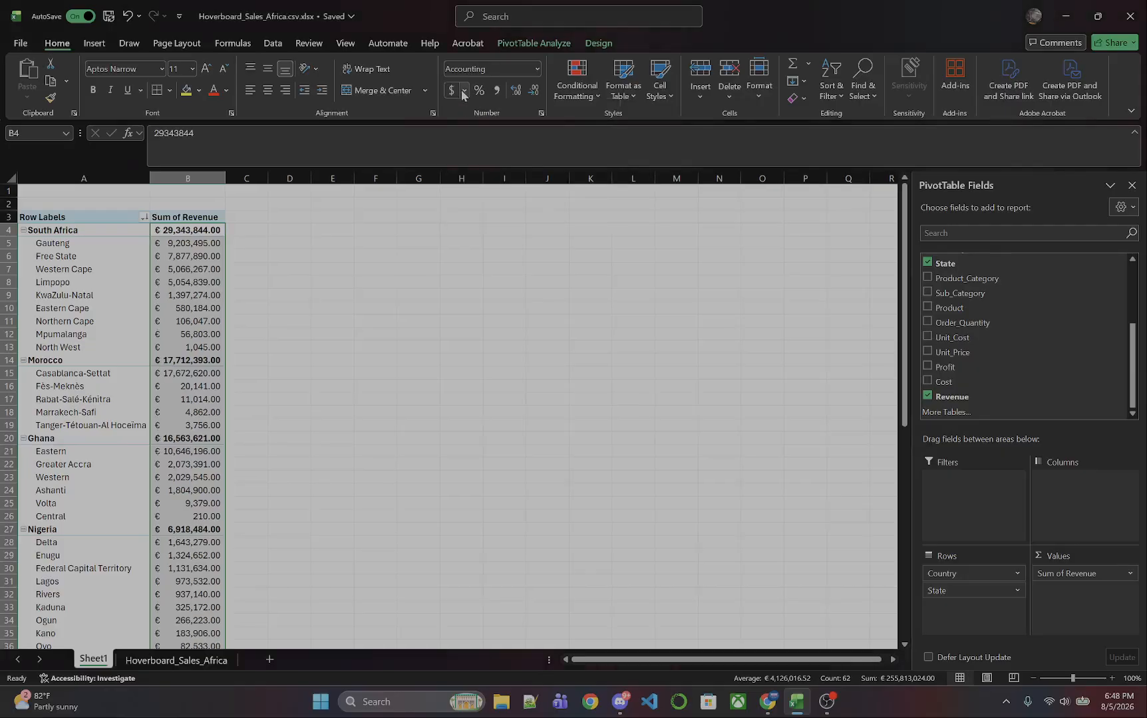
pyautogui.click(464, 95)
pyautogui.click(493, 167)
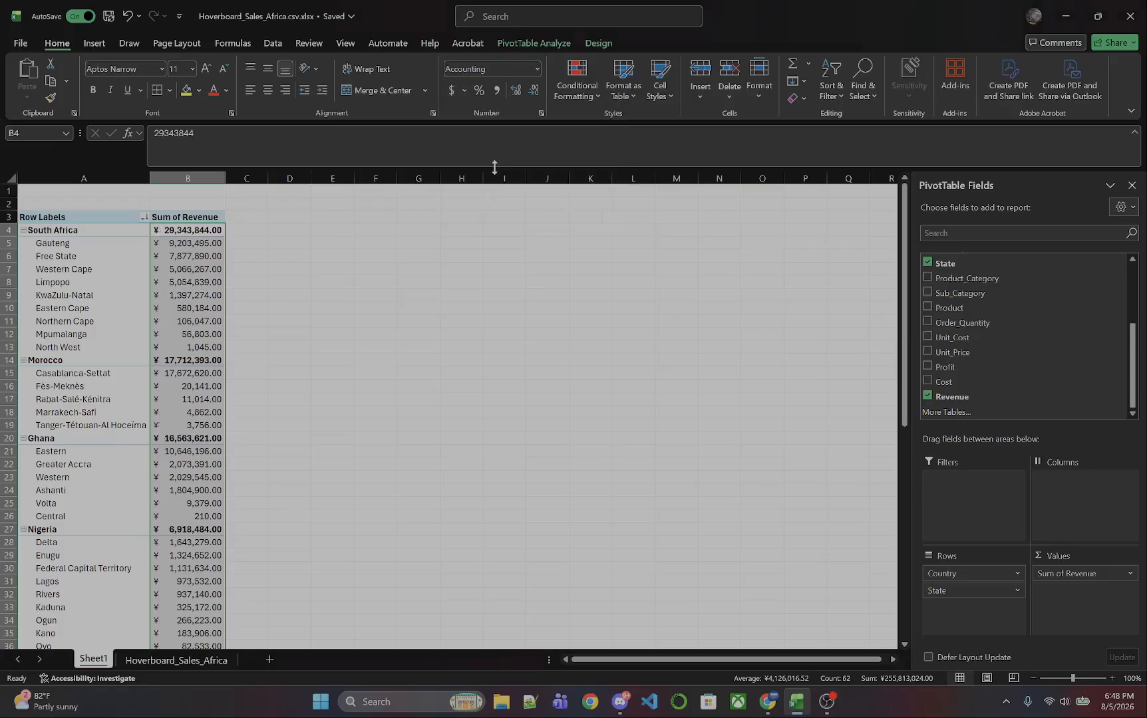
# Try Percent style on the revenue values, then restore the dollar Accounting format.
pyautogui.click(479, 91)
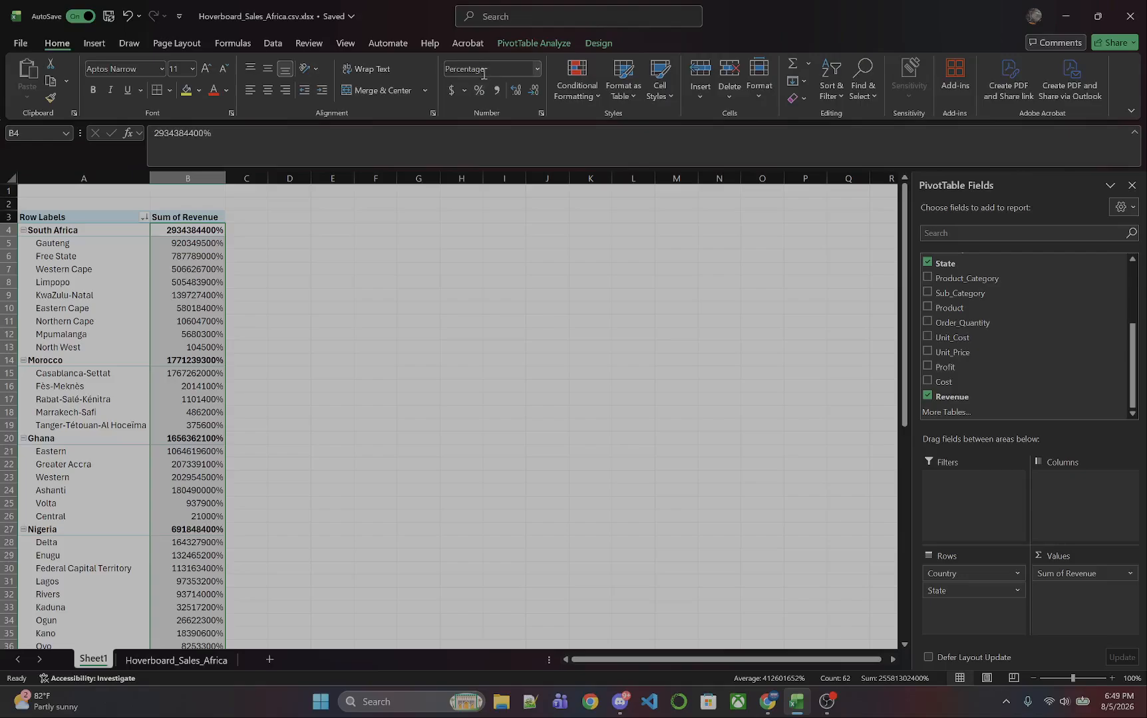
pyautogui.click(452, 92)
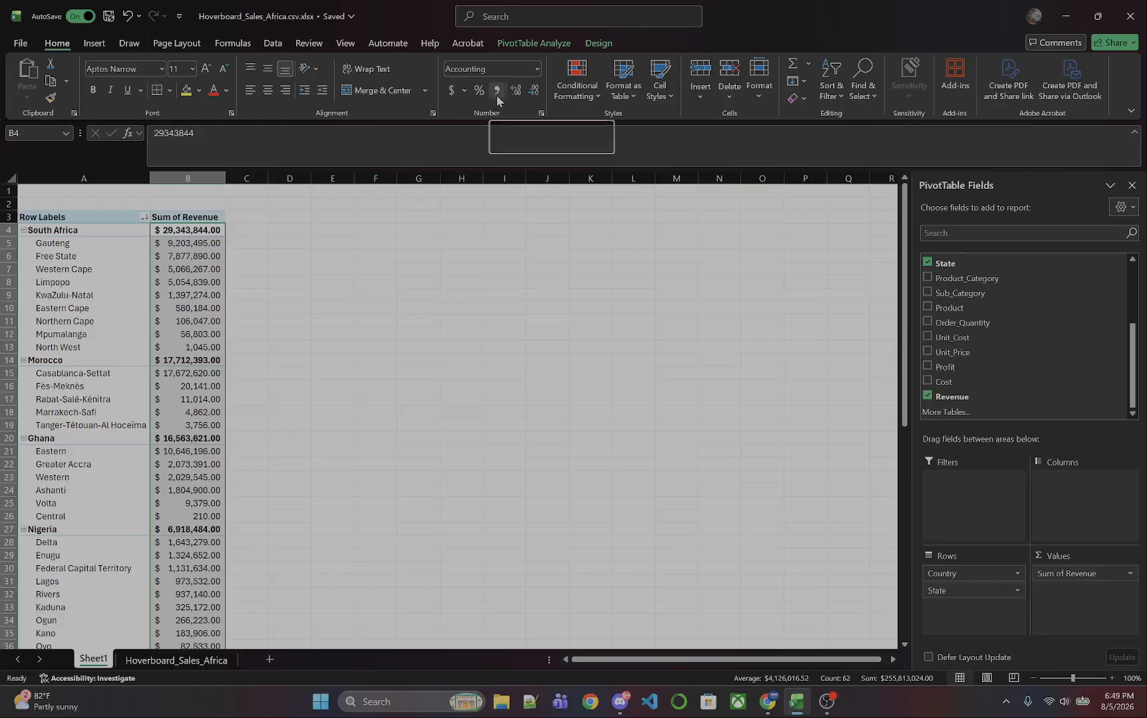
# Decrease the revenue values' decimal places until no decimals are shown.
pyautogui.click(532, 96)
pyautogui.click(533, 96)
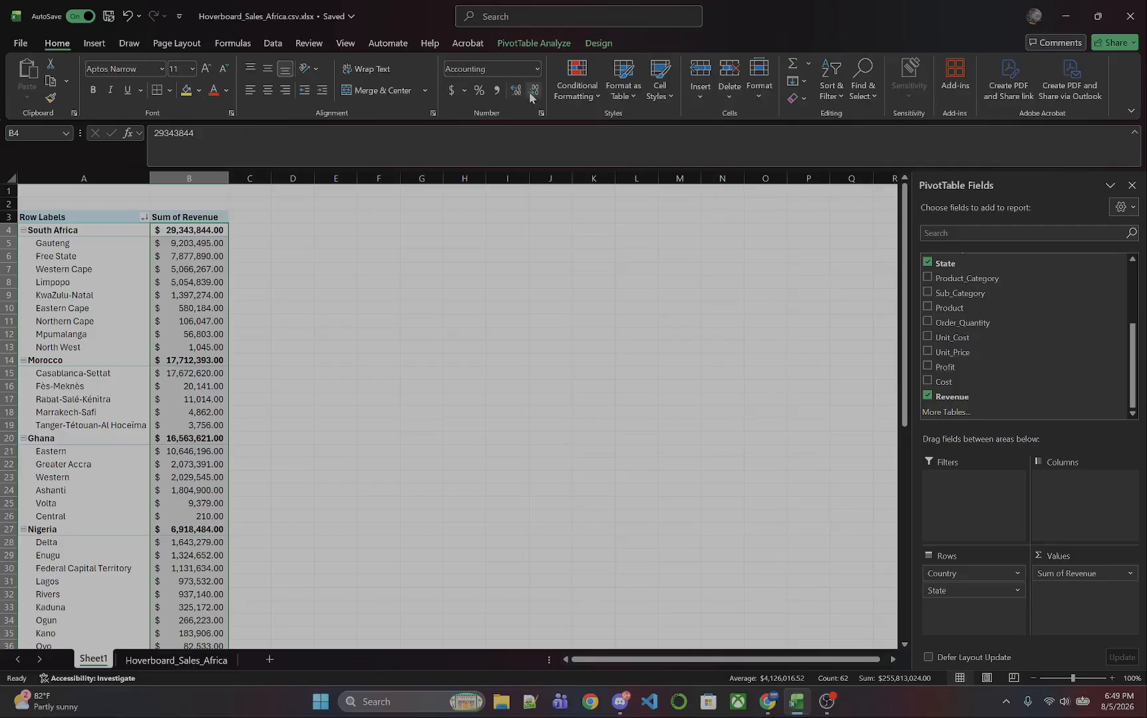
pyautogui.click(532, 97)
pyautogui.click(533, 97)
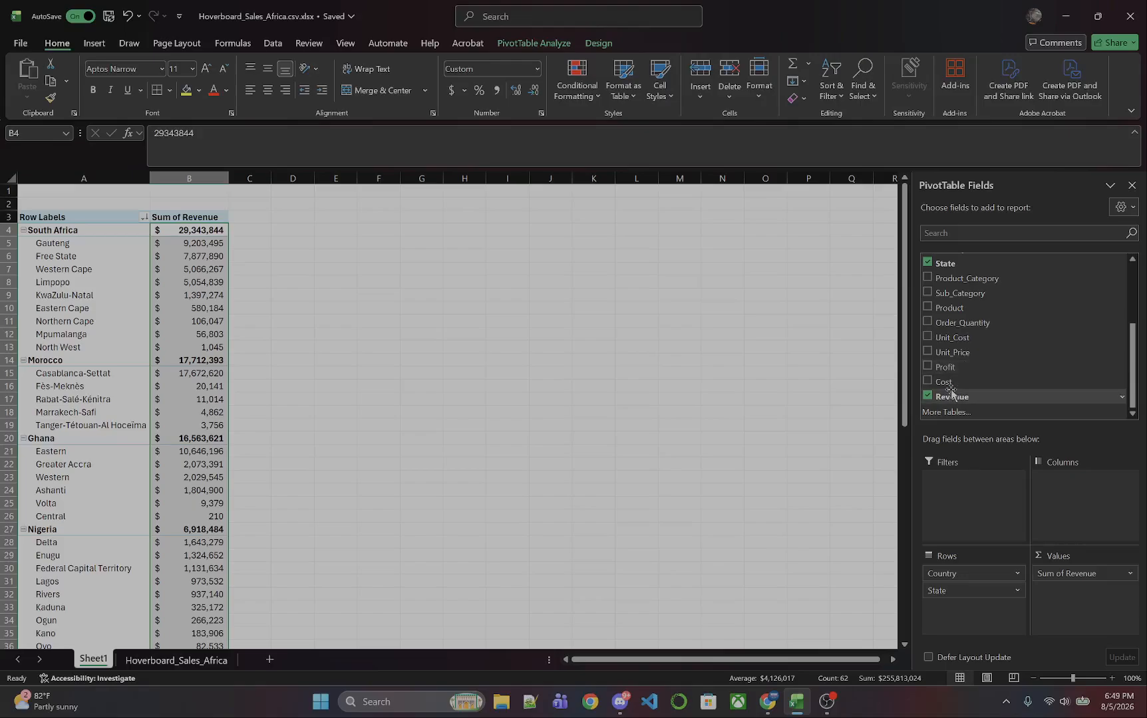
# Add the Cost and Profit fields to the PivotTable's Values area.
pyautogui.moveTo(949, 382); pyautogui.dragTo(1062, 606)
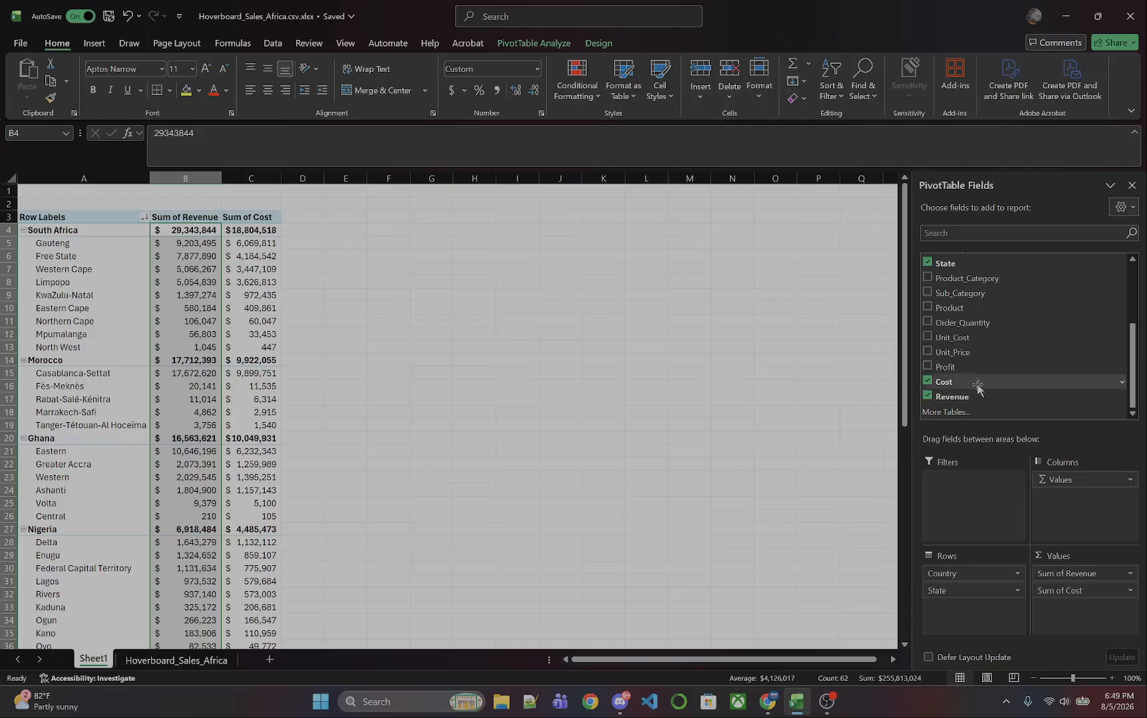
pyautogui.moveTo(958, 374); pyautogui.dragTo(1068, 622)
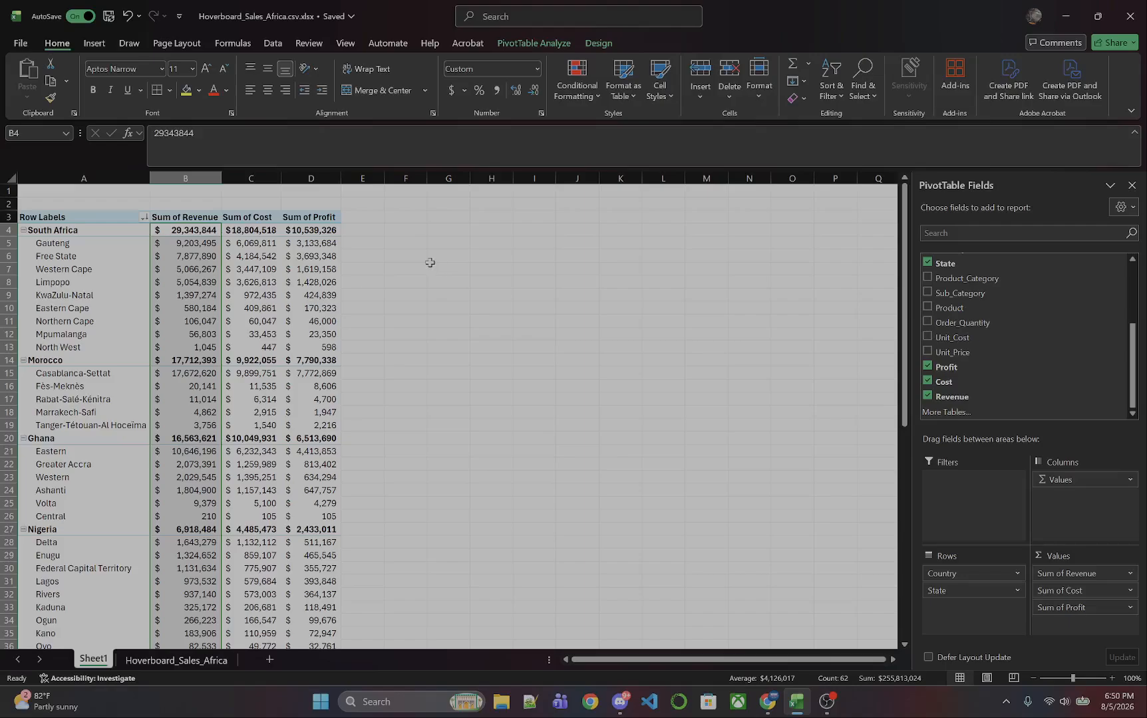
pyautogui.click(351, 217)
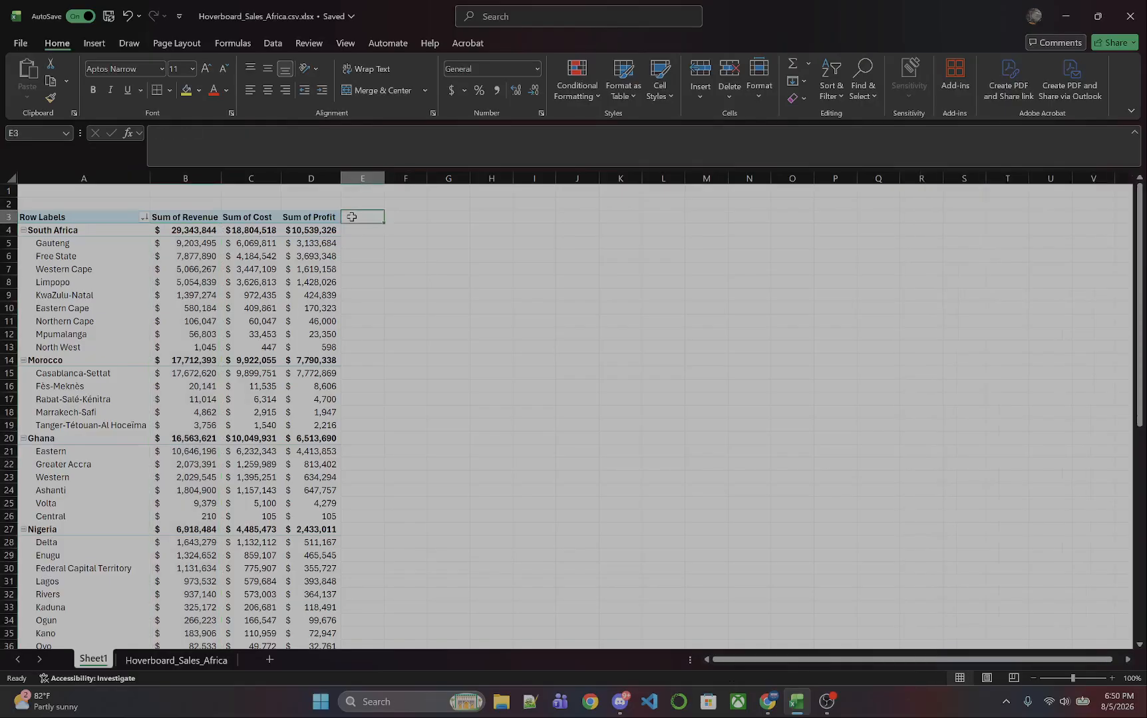
pyautogui.click(371, 46)
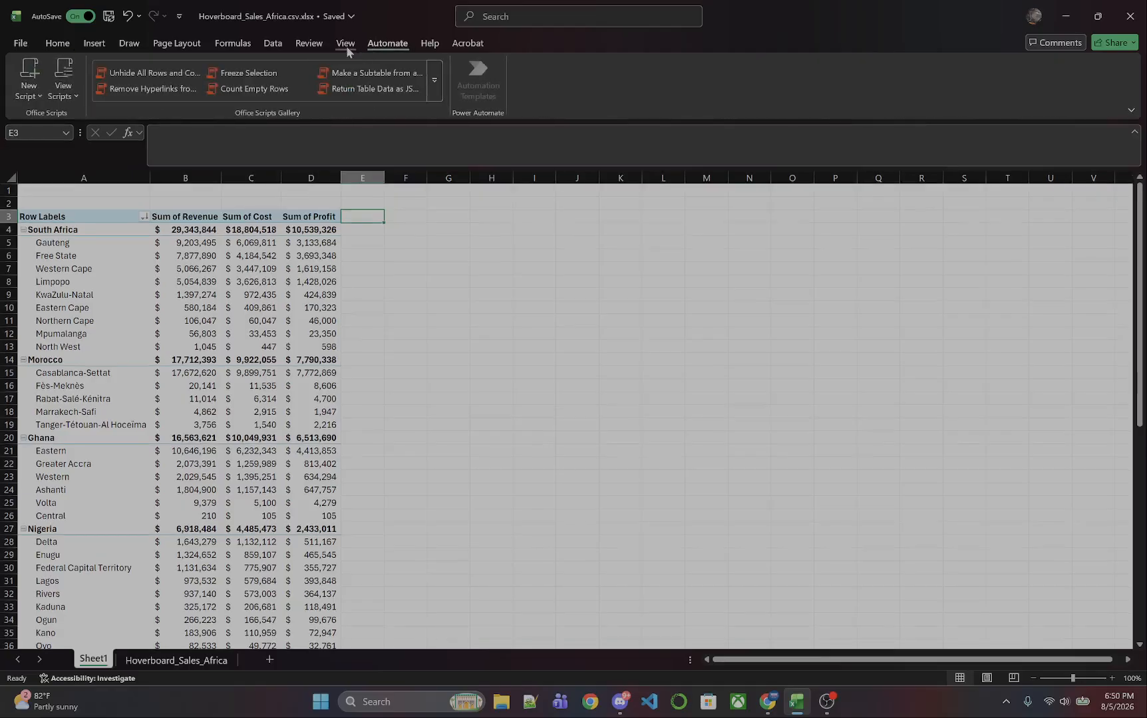
pyautogui.click(346, 44)
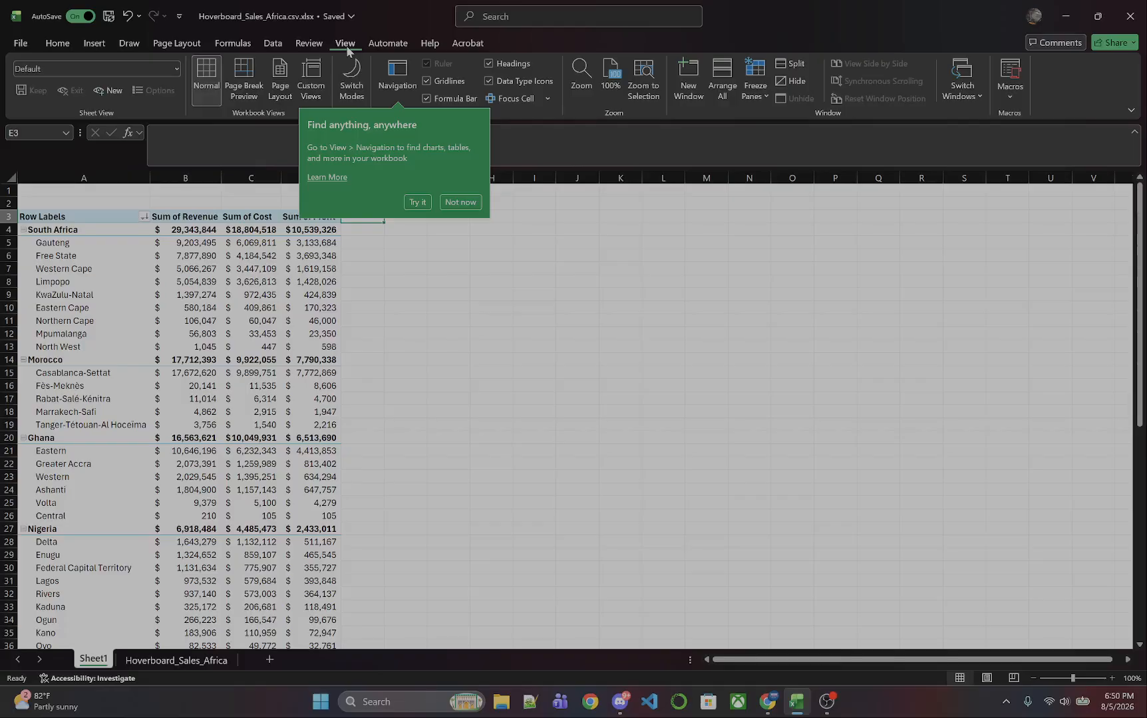
pyautogui.click(316, 45)
pyautogui.click(284, 44)
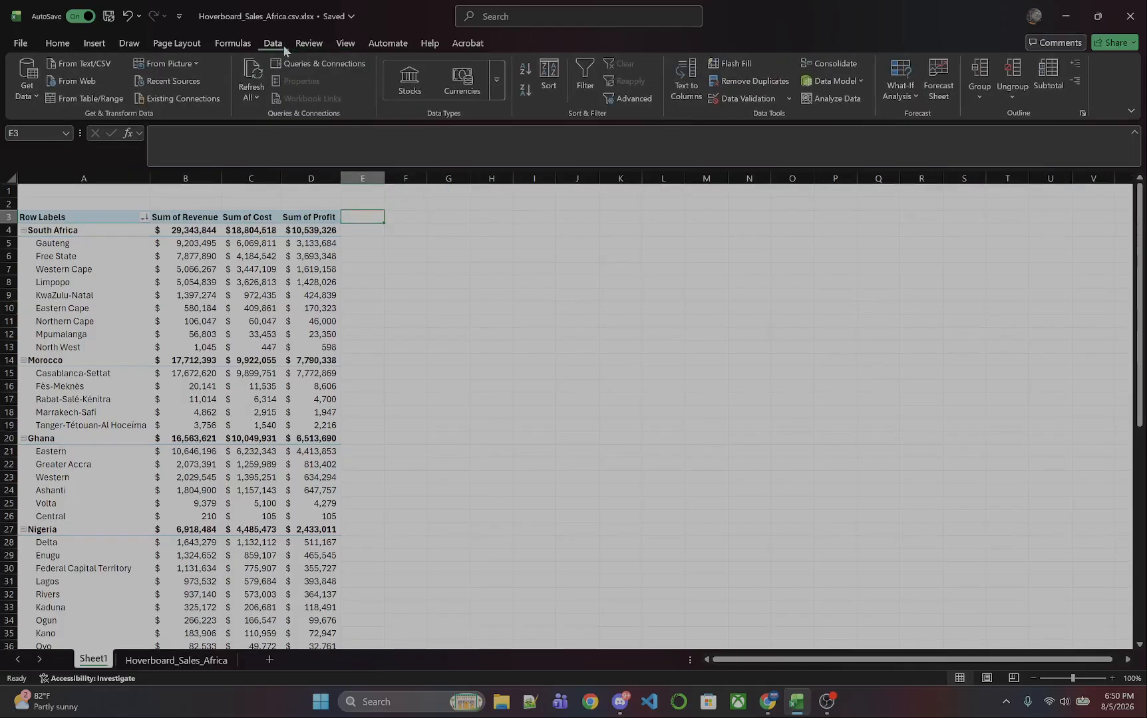
pyautogui.click(241, 46)
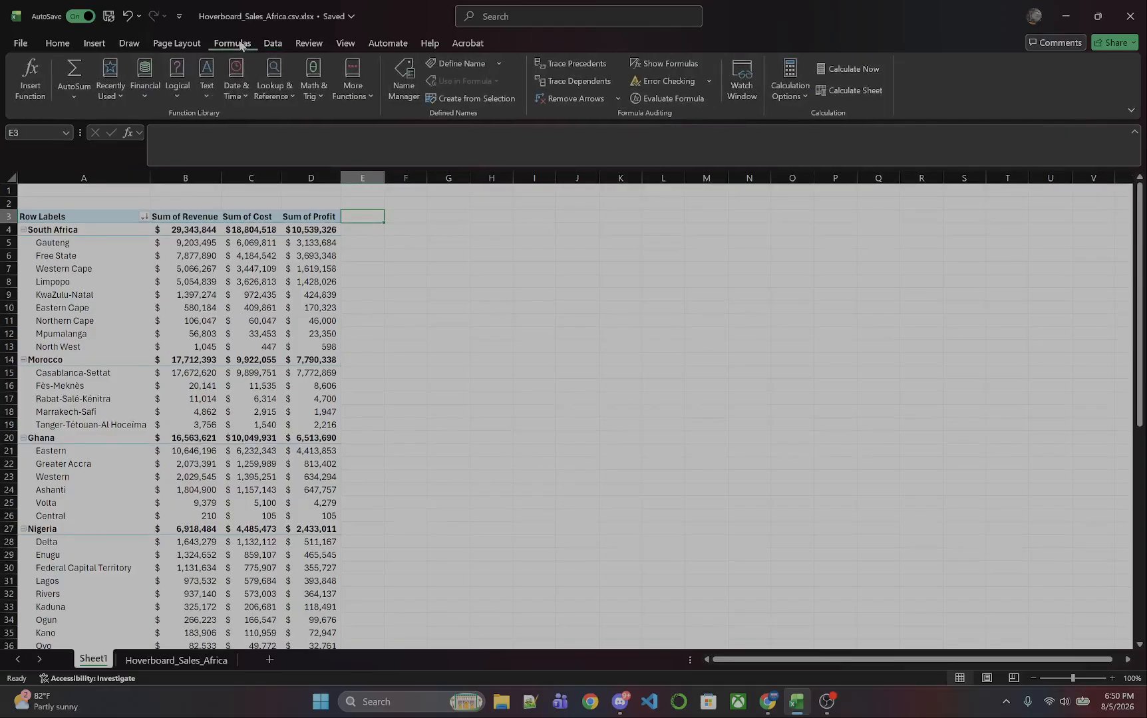
pyautogui.click(54, 44)
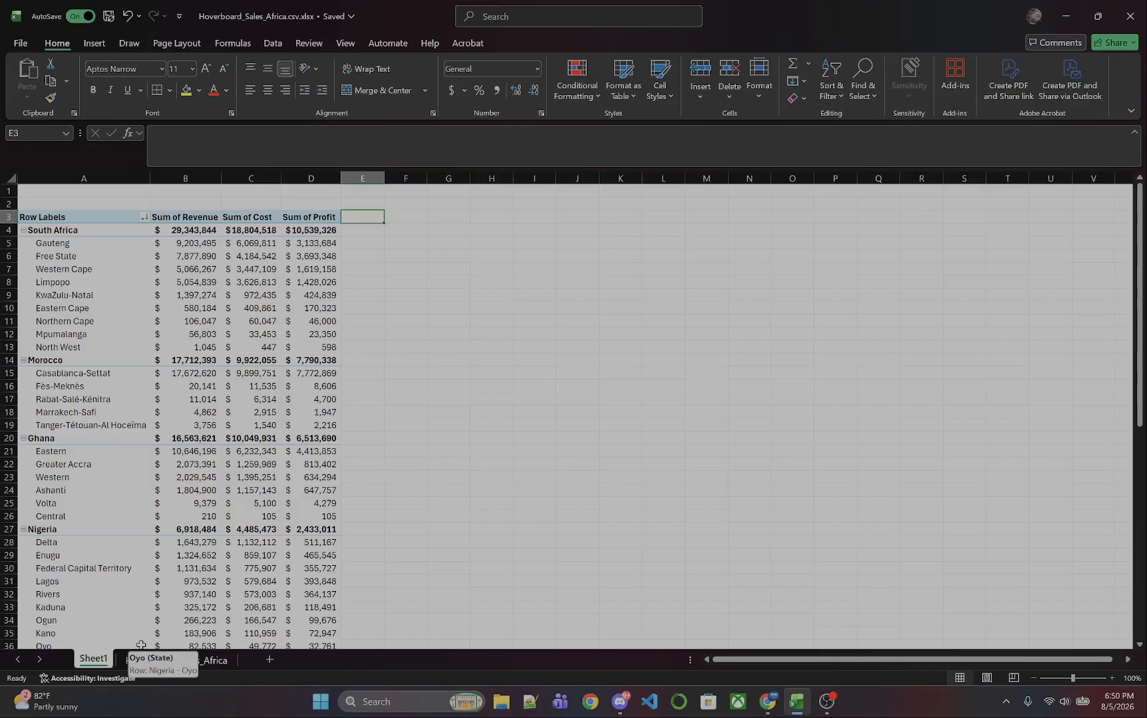
# Open the Insert Calculated Field dialog for the PivotTable.
pyautogui.click(286, 308)
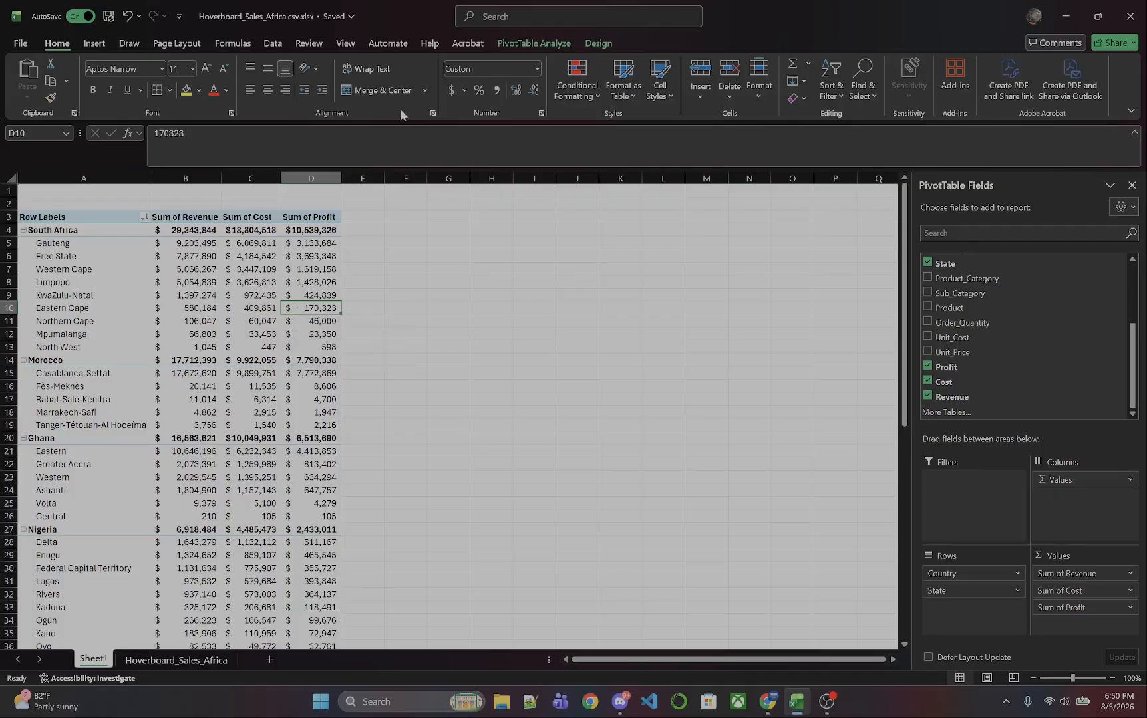
pyautogui.click(532, 44)
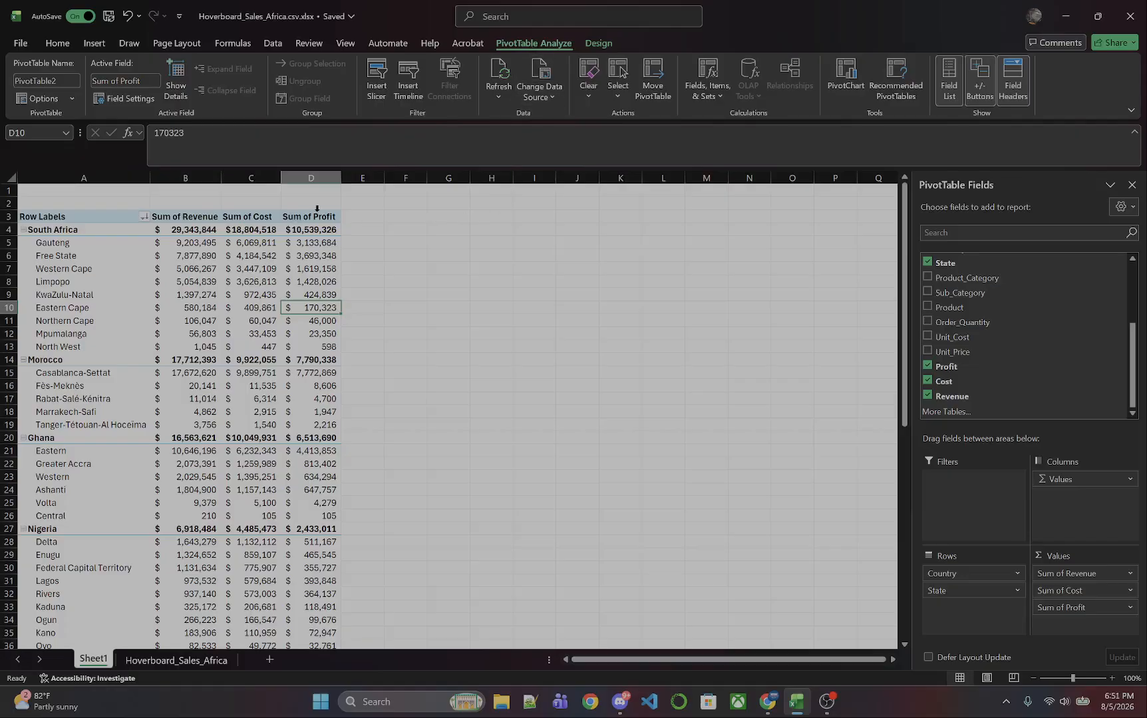
pyautogui.click(366, 222)
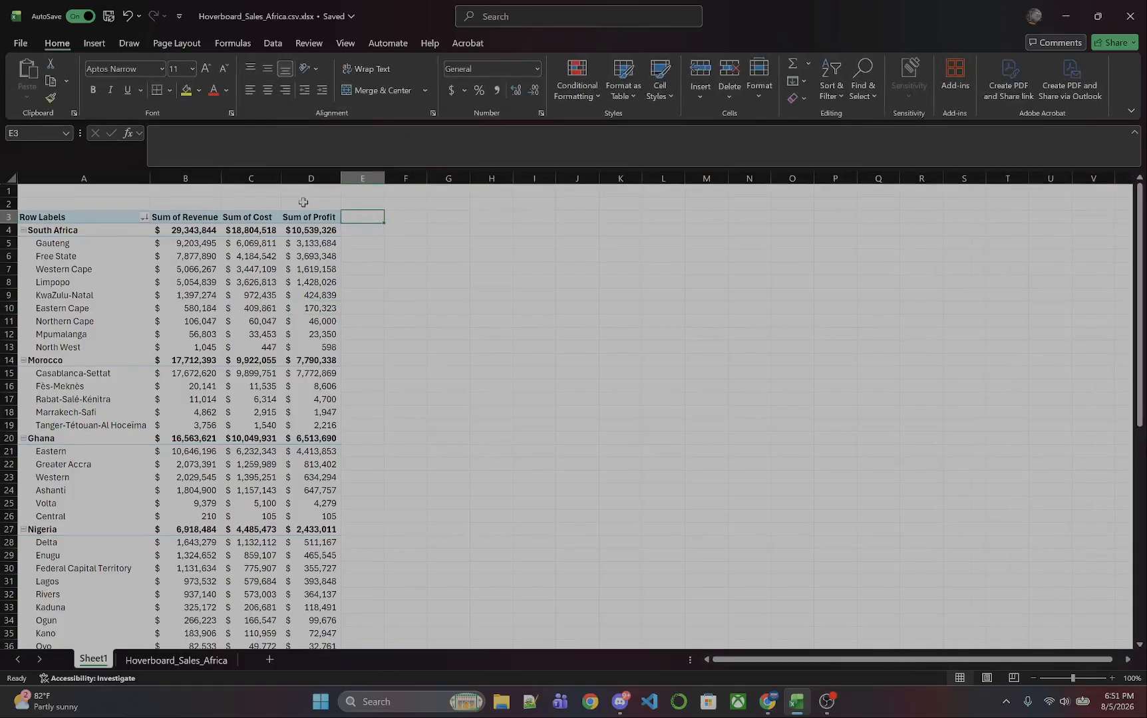
pyautogui.click(304, 220)
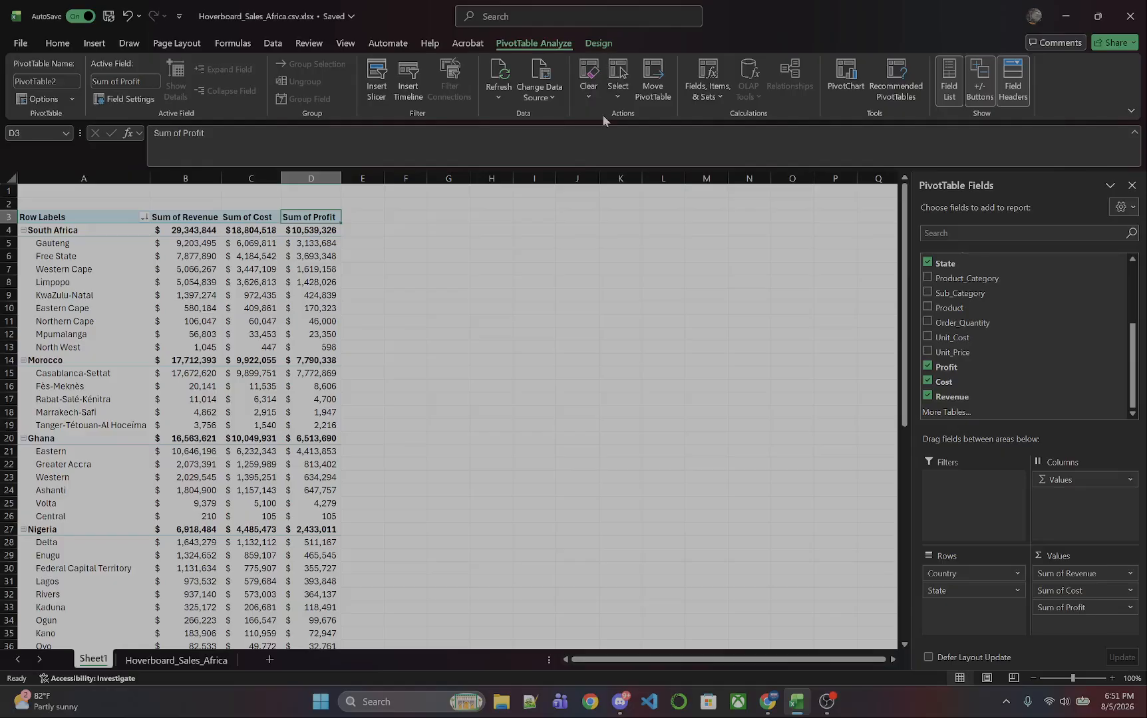
pyautogui.click(709, 95)
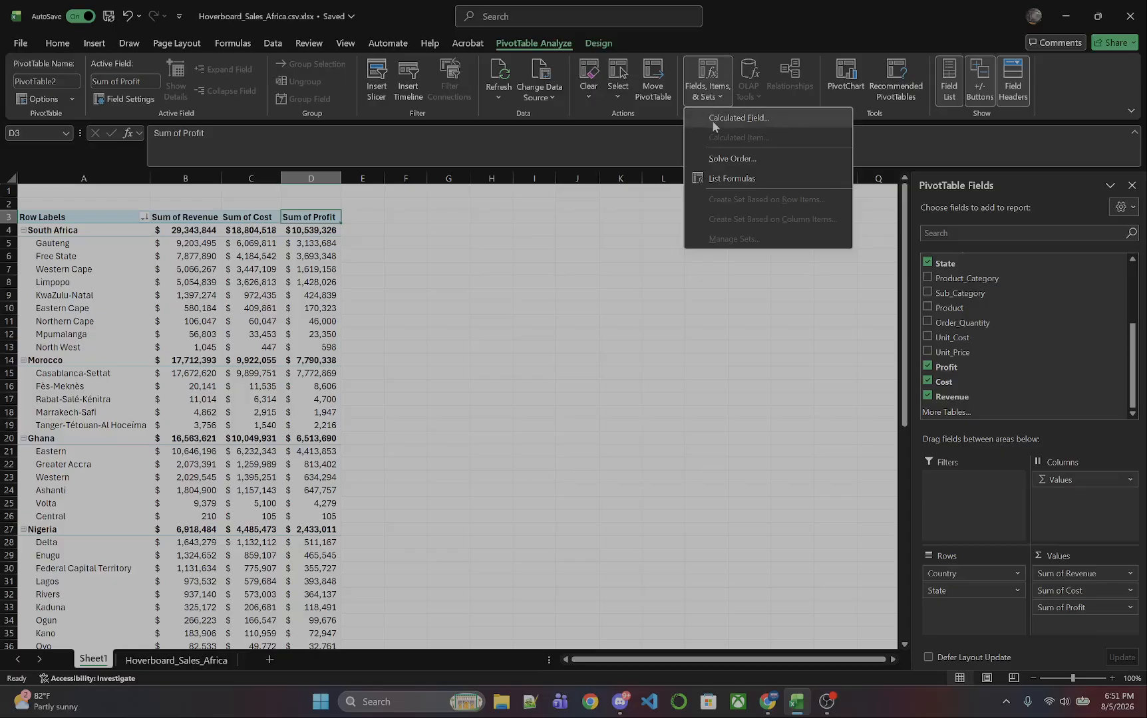
pyautogui.click(711, 120)
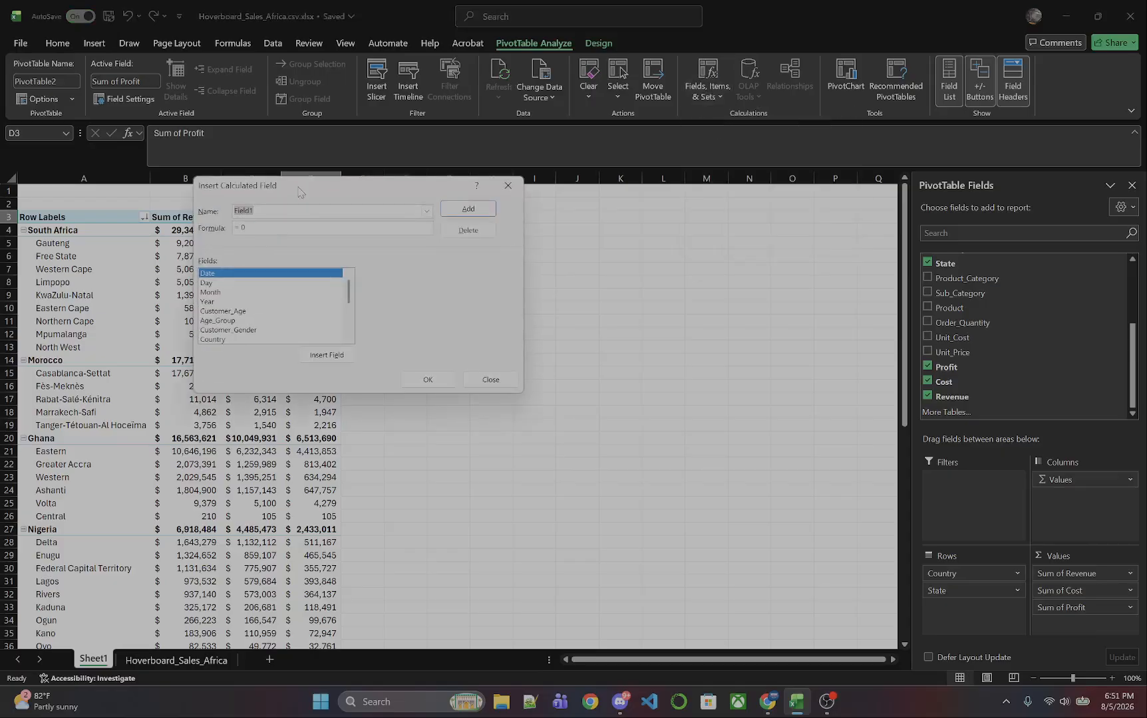
pyautogui.moveTo(275, 187); pyautogui.dragTo(353, 292)
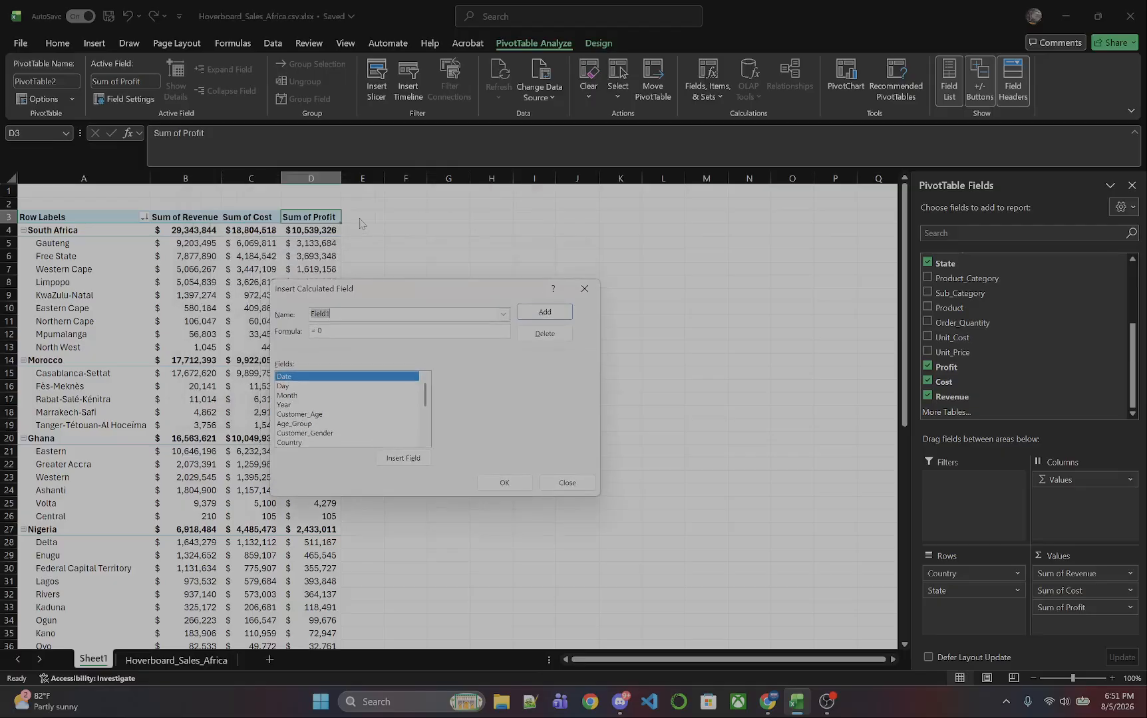
pyautogui.scroll(-3, 353, 405)
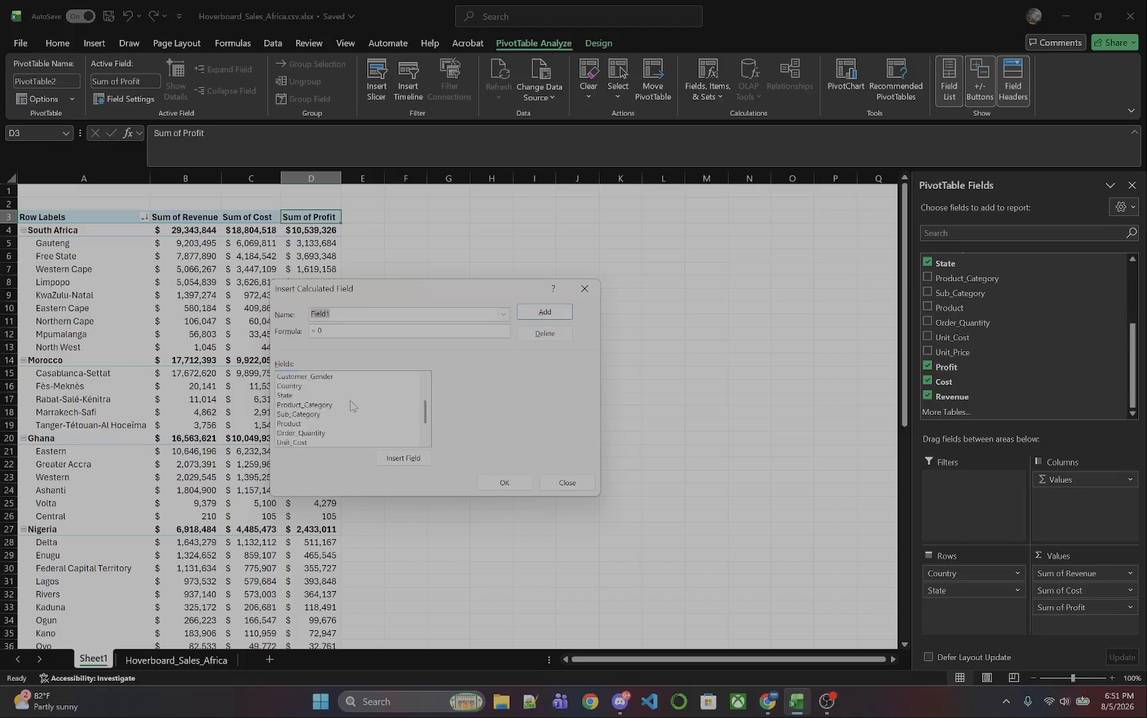
# Add a calculated field named ProfitCheck with the formula =(Revenue-Cost) to the PivotTable.
pyautogui.click(341, 314)
pyautogui.press('BackSpace')
pyautogui.press('BackSpace')
pyautogui.press('BackSpace')
pyautogui.press('BackSpace')
pyautogui.press('BackSpace')
pyautogui.write('Profit')
pyautogui.write('Ched')
pyautogui.press('BackSpace')
pyautogui.scroll(-1, 362, 376)
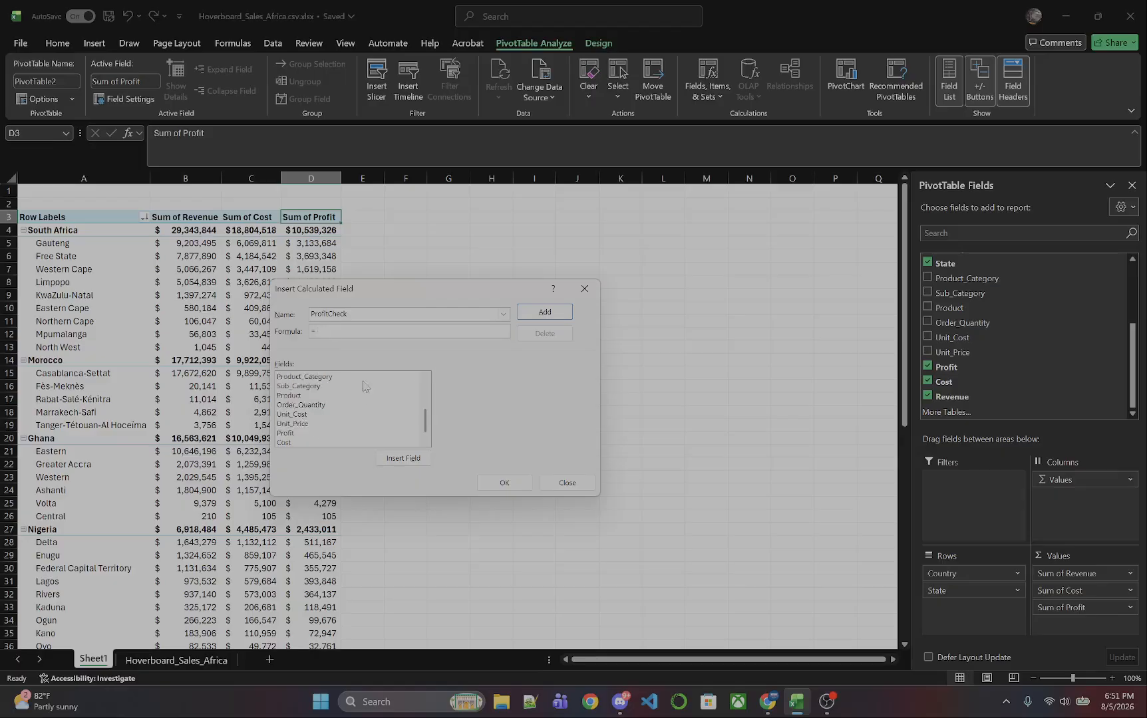
pyautogui.scroll(-1, 362, 377)
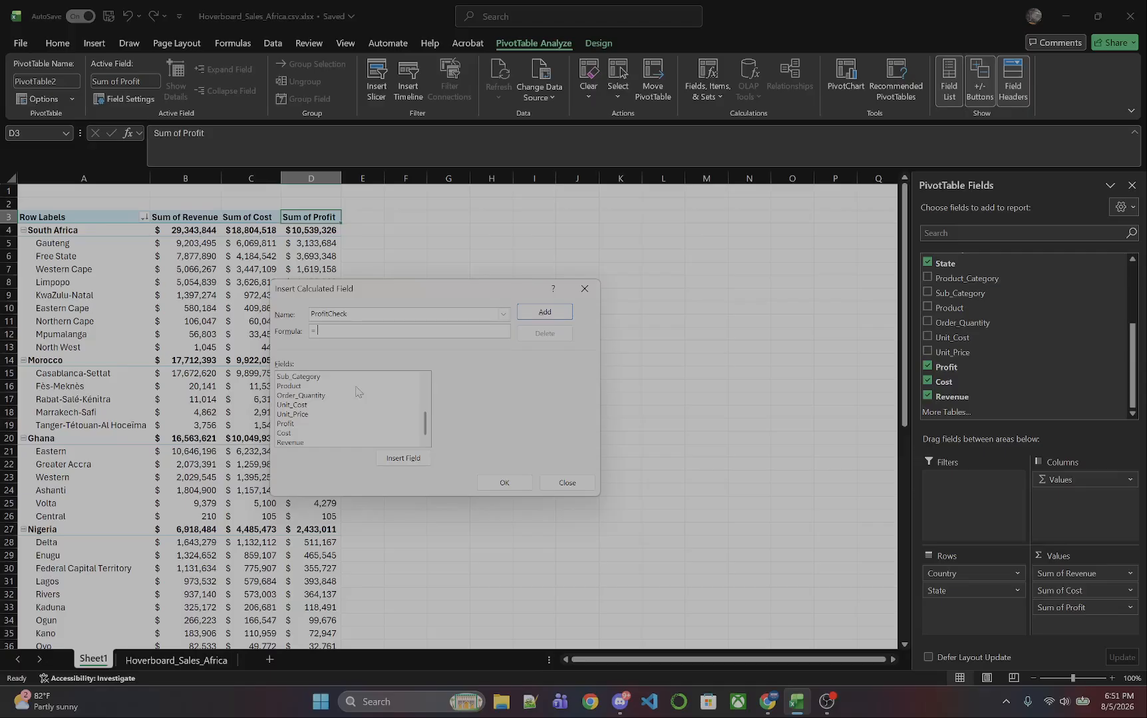
pyautogui.write('(Revenue-Cost)')
pyautogui.click(501, 482)
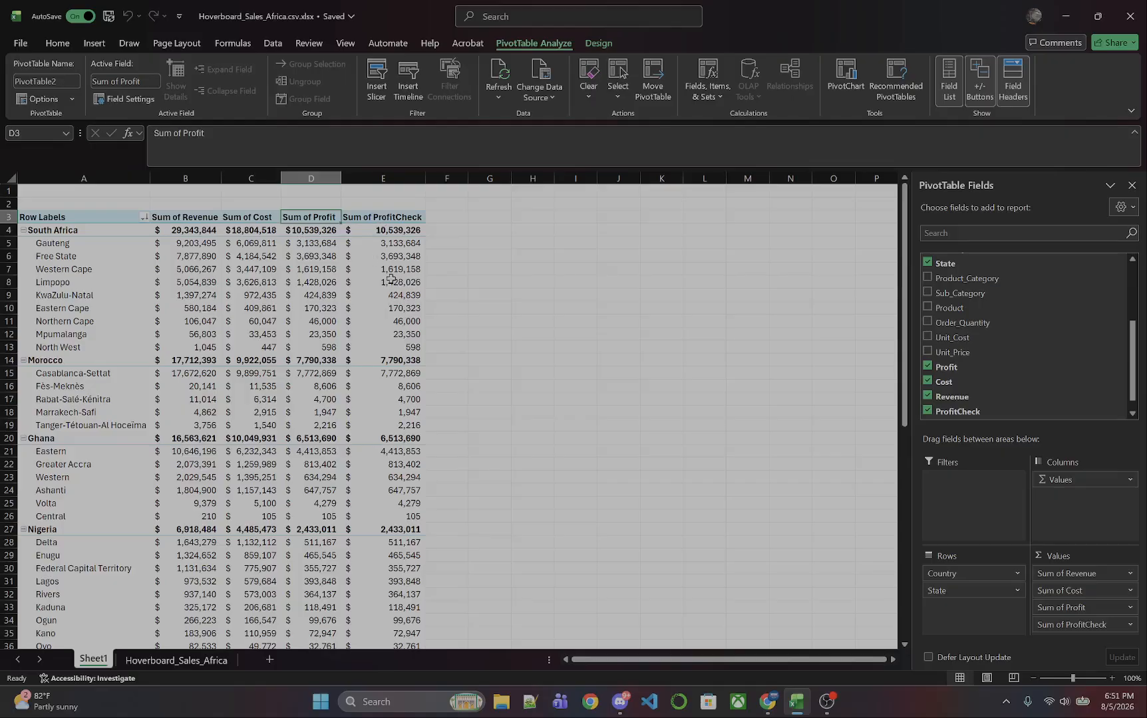
# Scroll through the PivotTable comparing the Sum of ProfitCheck column against Sum of Profit.
pyautogui.moveTo(390, 278)
pyautogui.scroll(-3, 332, 509)
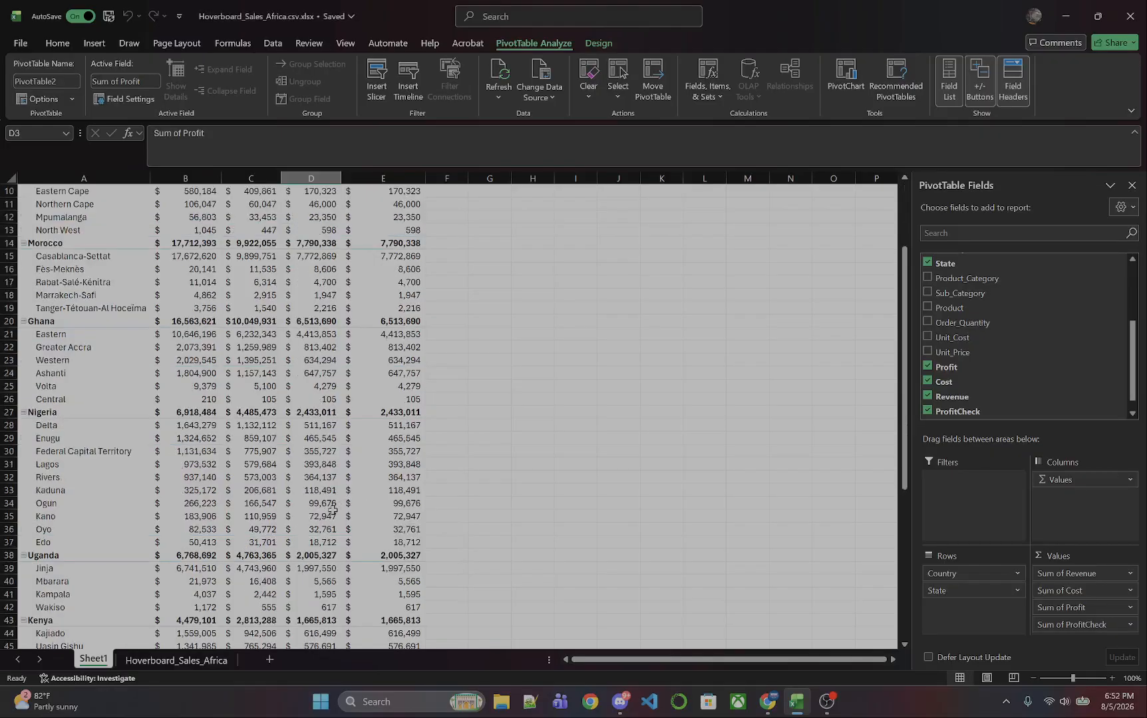
pyautogui.scroll(-10, 333, 510)
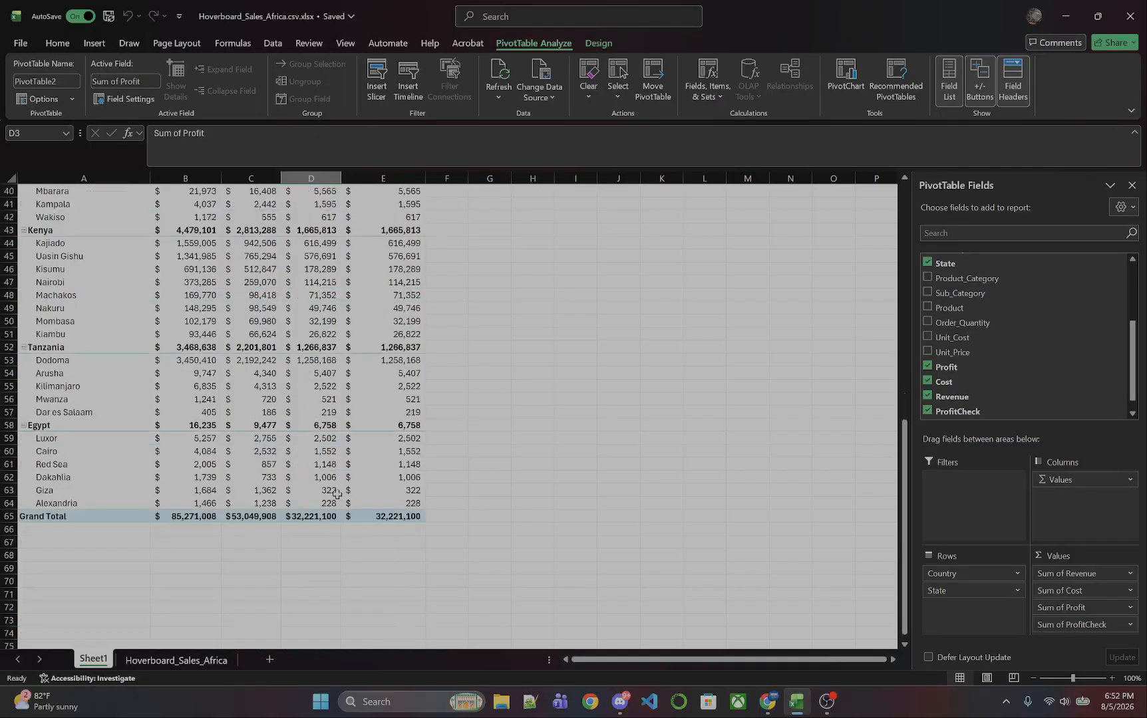
pyautogui.scroll(13, 337, 493)
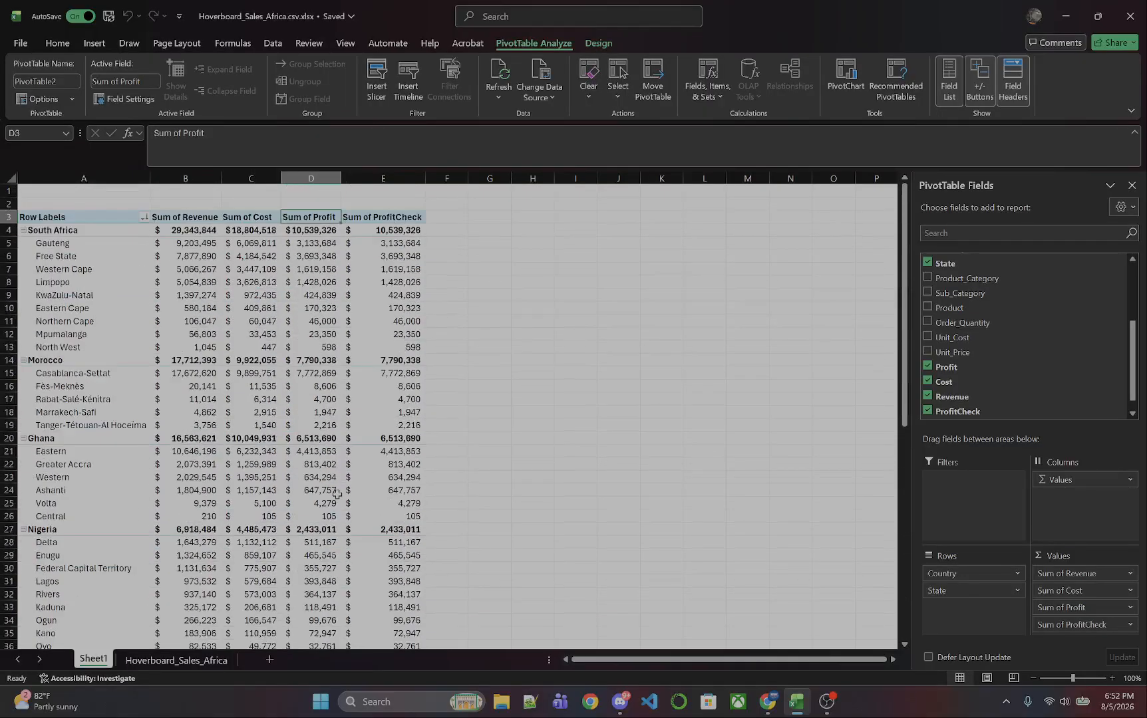
pyautogui.moveTo(336, 493)
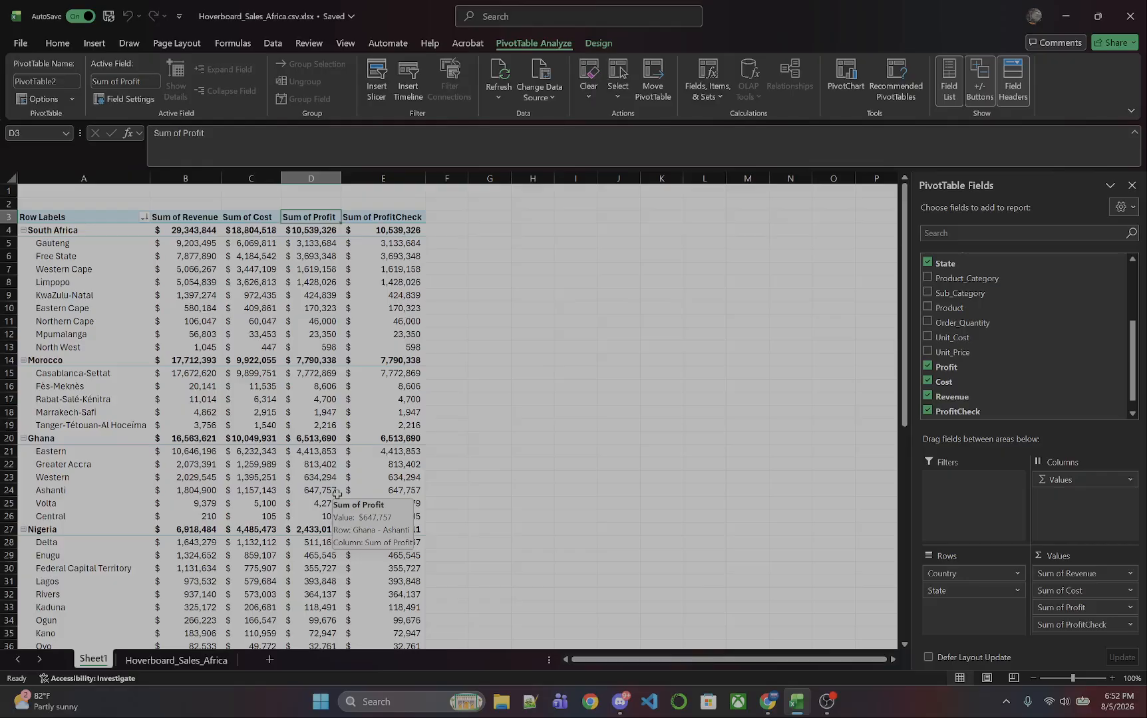